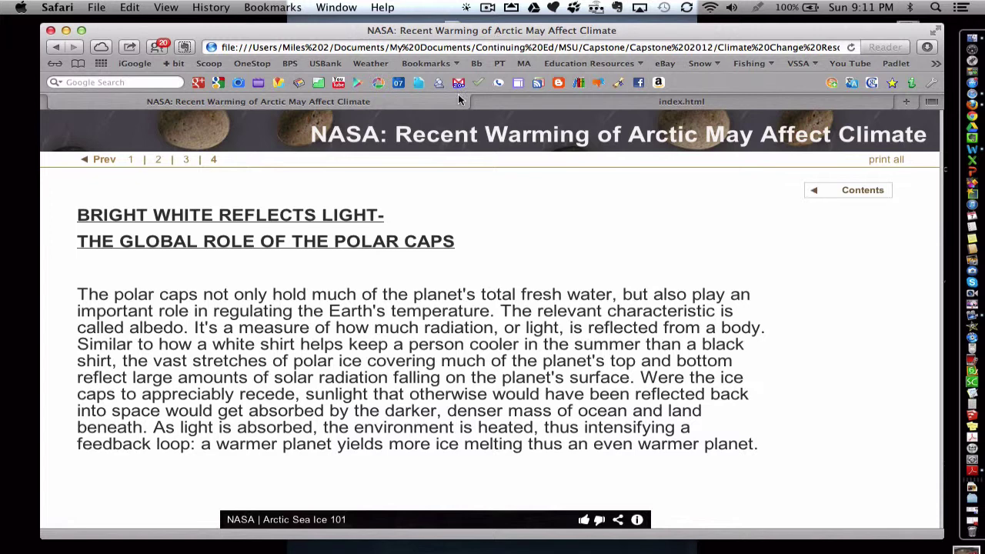
Play the embedded NASA Arctic Sea Ice 101 video from the beginning, skip ahead to 1:36, and pause it
{"action": "scroll", "coordinate": [337, 302], "scroll_direction": "down", "scroll_amount": 1}
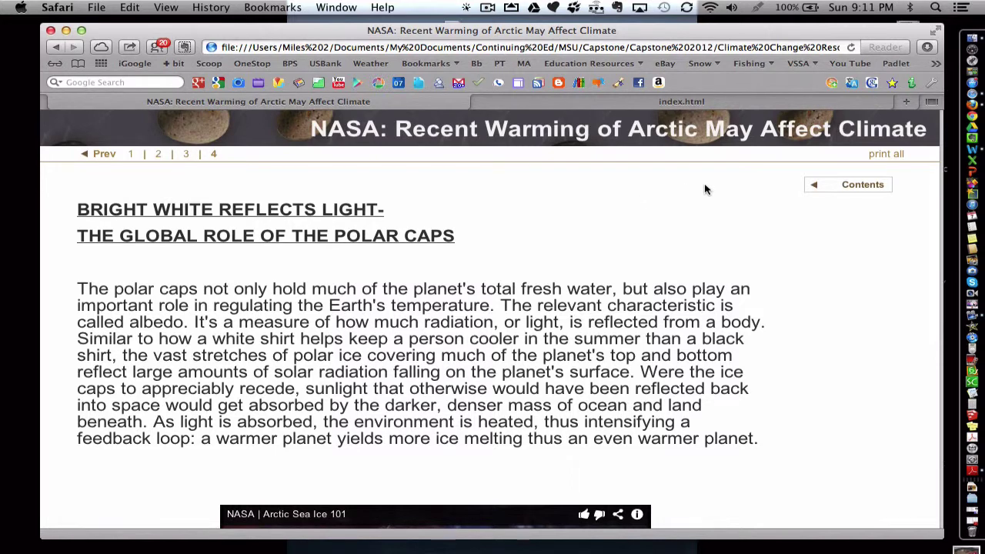
{"action": "scroll", "coordinate": [705, 190], "scroll_direction": "down", "scroll_amount": 5}
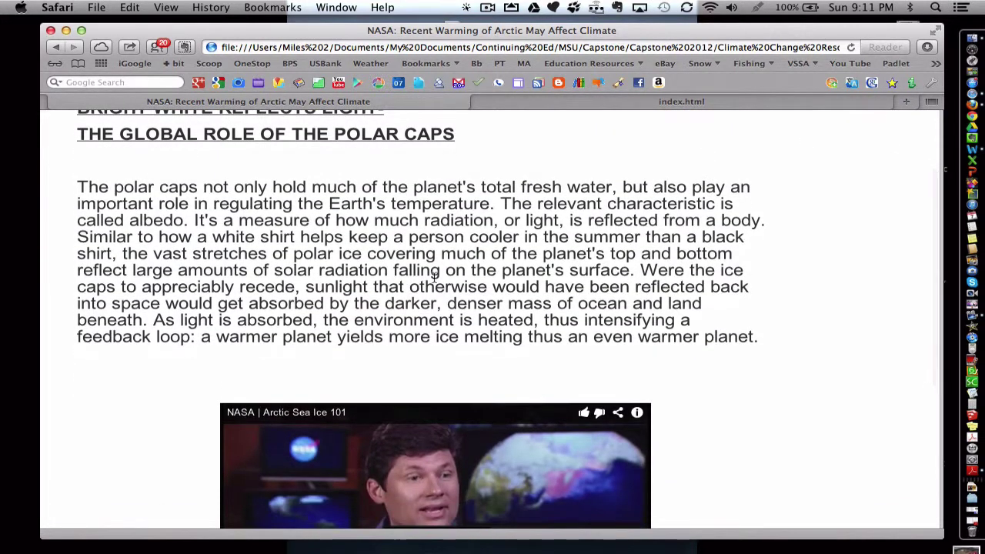
{"action": "scroll", "coordinate": [443, 281], "scroll_direction": "down", "scroll_amount": 5}
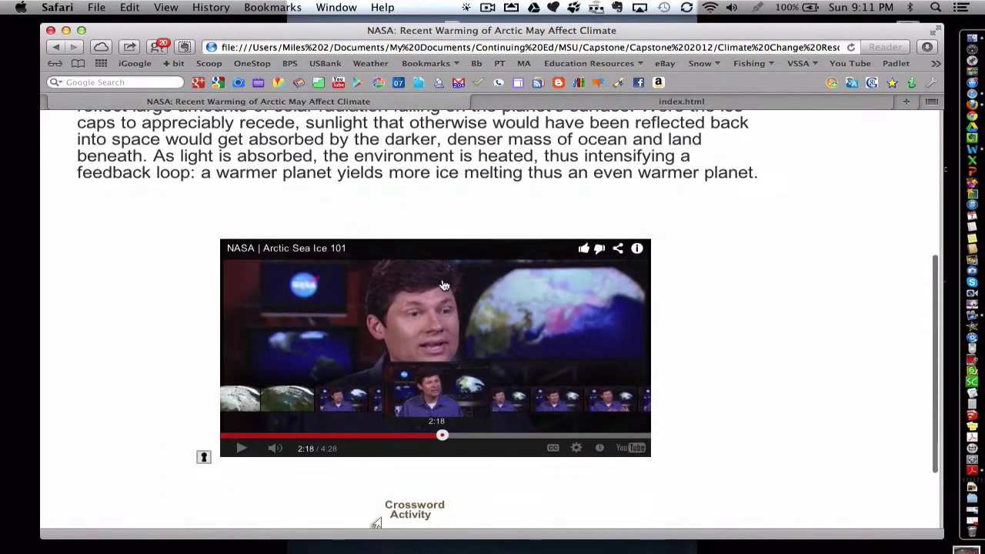
{"action": "left_click_drag", "start_coordinate": [471, 377], "coordinate": [214, 386]}
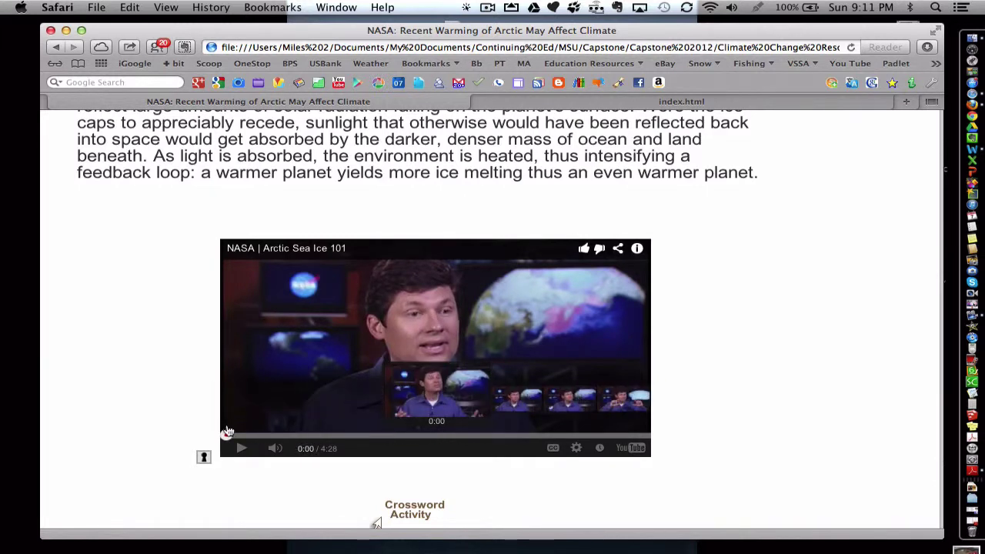
{"action": "left_click", "coordinate": [241, 449]}
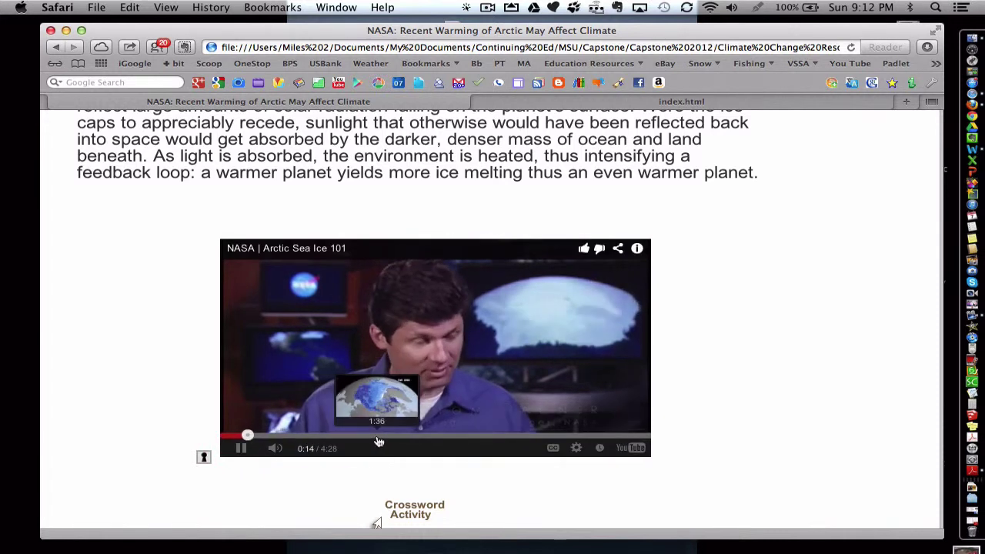
{"action": "left_click", "coordinate": [379, 438]}
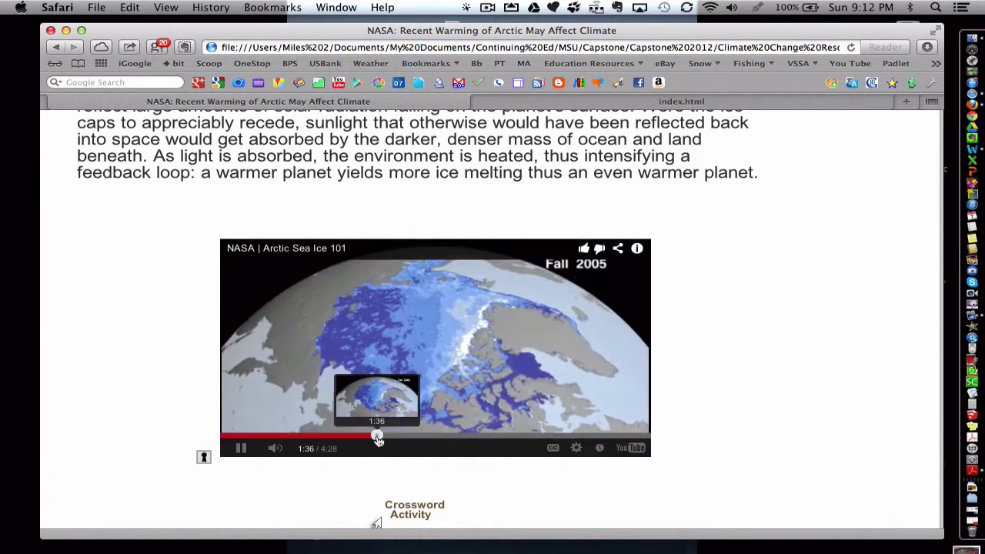
{"action": "left_click", "coordinate": [243, 448]}
Open the Crossword Activity linked below the Arctic sea ice video
{"action": "scroll", "coordinate": [244, 449], "scroll_direction": "down", "scroll_amount": 3}
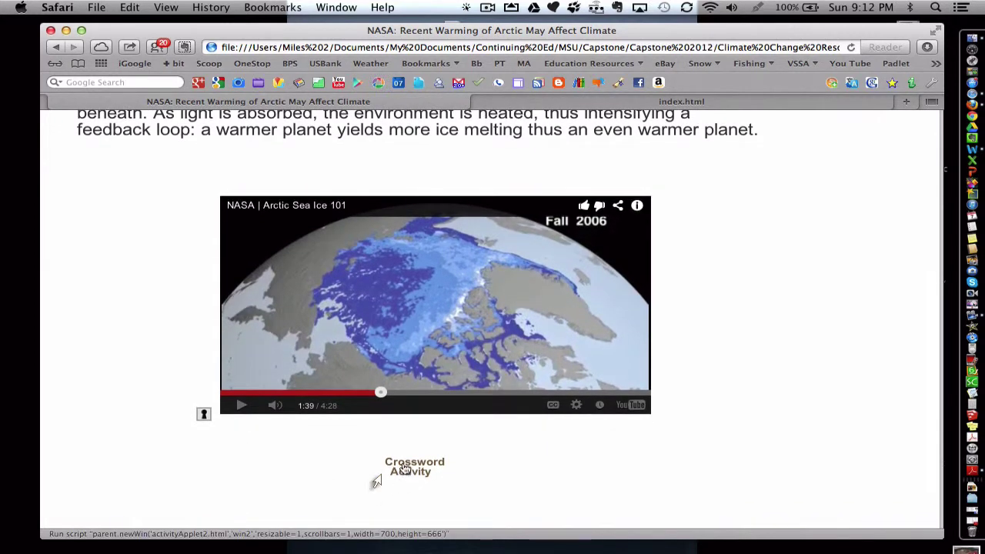
{"action": "left_click", "coordinate": [403, 467]}
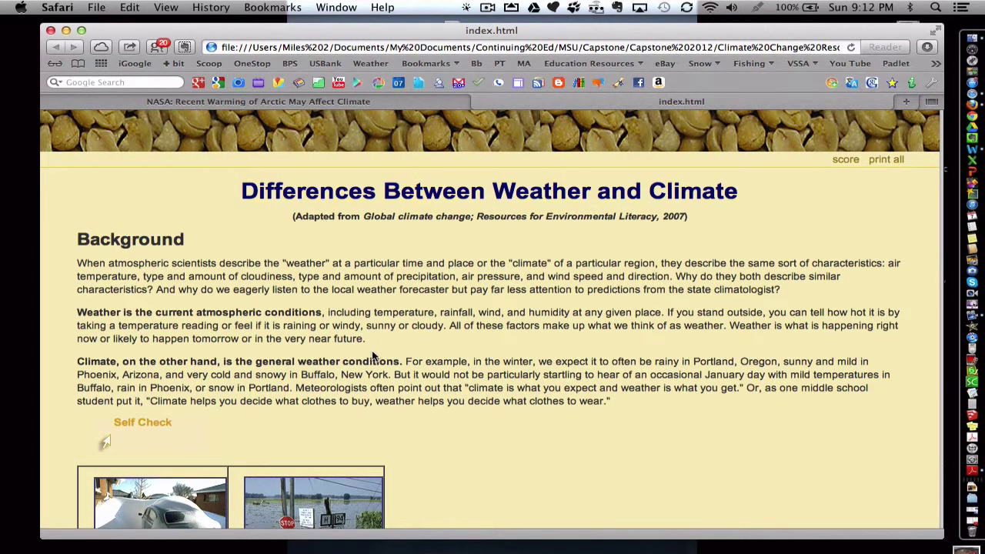
Expand the Self Check matching question below the Background section of the weather and climate lesson
{"action": "scroll", "coordinate": [372, 353], "scroll_direction": "down", "scroll_amount": 3}
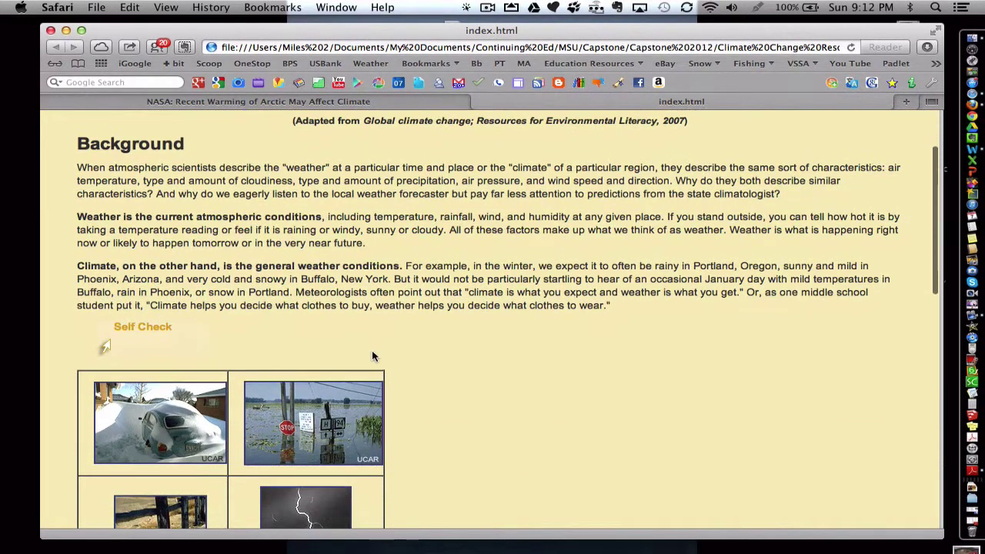
{"action": "left_click", "coordinate": [147, 336]}
{"action": "scroll", "coordinate": [230, 369], "scroll_direction": "down", "scroll_amount": 3}
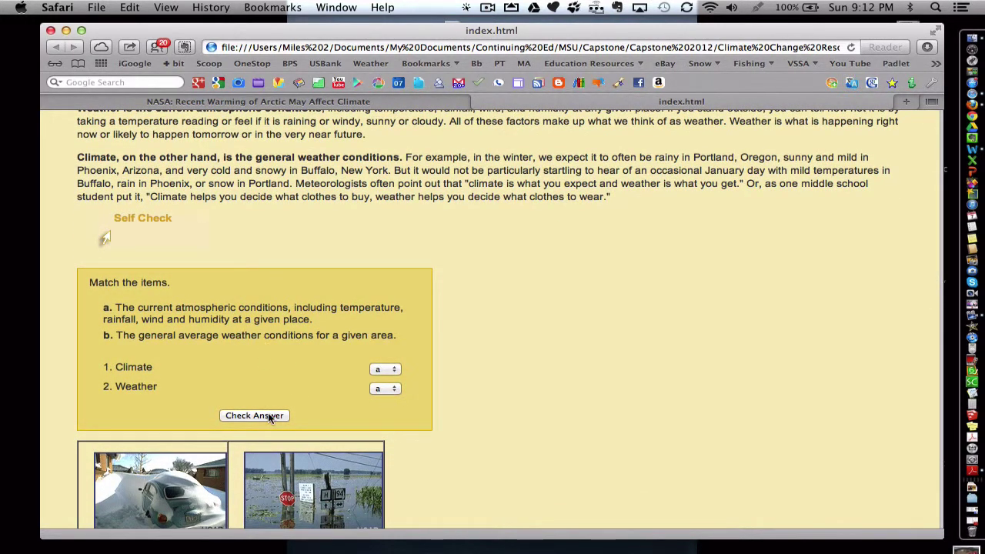
Expand the Quiz Group in the weather and climate lesson and place the cursor in the first question's answer box
{"action": "scroll", "coordinate": [268, 412], "scroll_direction": "down", "scroll_amount": 1}
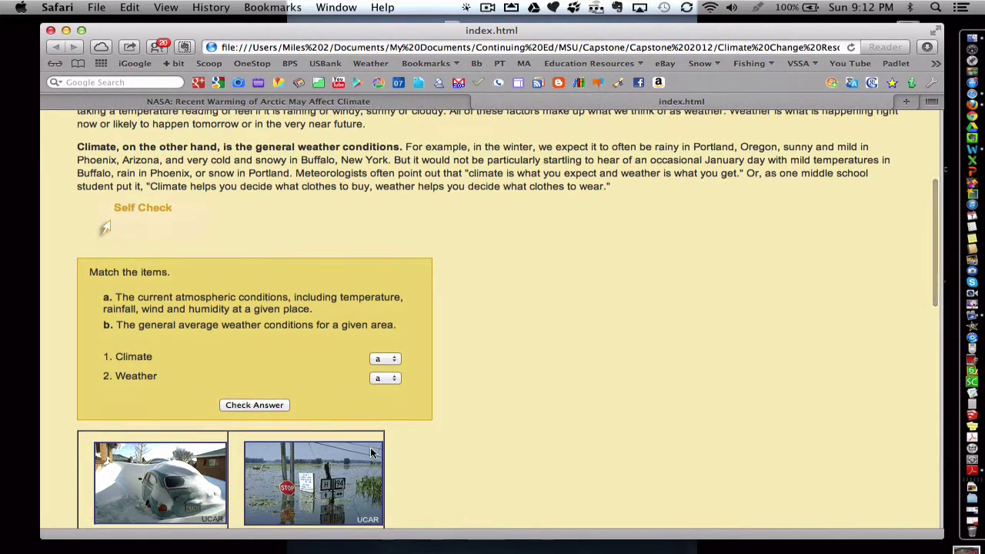
{"action": "scroll", "coordinate": [370, 447], "scroll_direction": "down", "scroll_amount": 4}
{"action": "scroll", "coordinate": [371, 454], "scroll_direction": "down", "scroll_amount": 2}
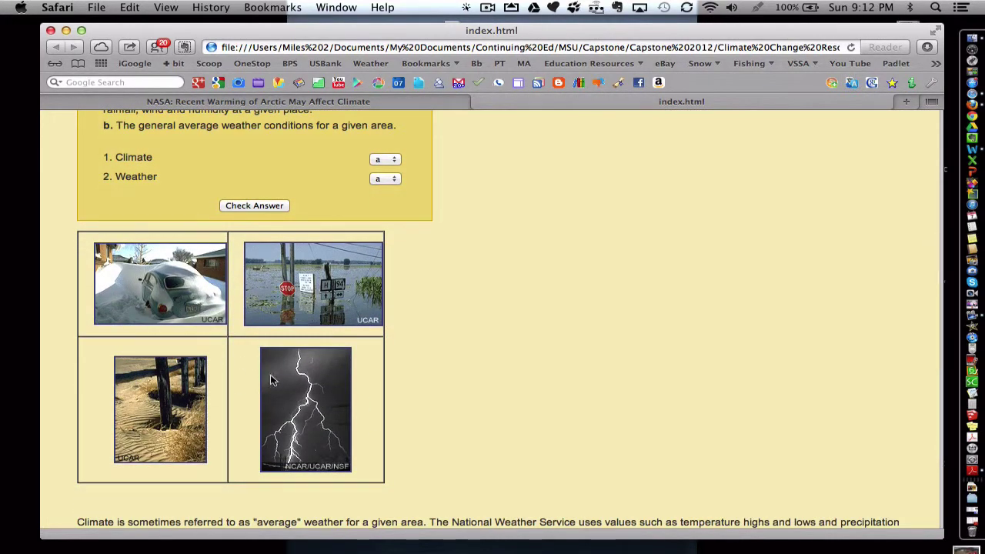
{"action": "scroll", "coordinate": [224, 383], "scroll_direction": "down", "scroll_amount": 8}
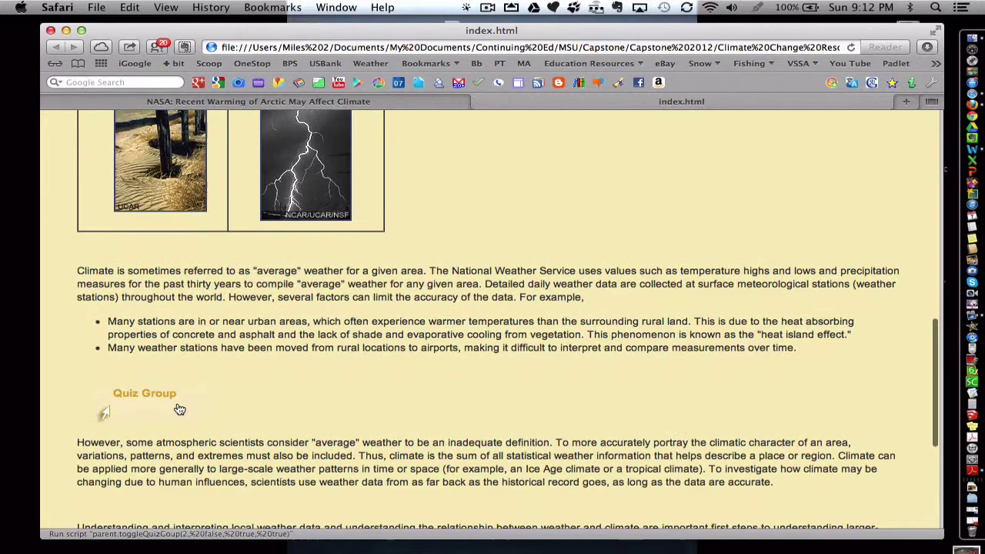
{"action": "scroll", "coordinate": [175, 389], "scroll_direction": "down", "scroll_amount": 5}
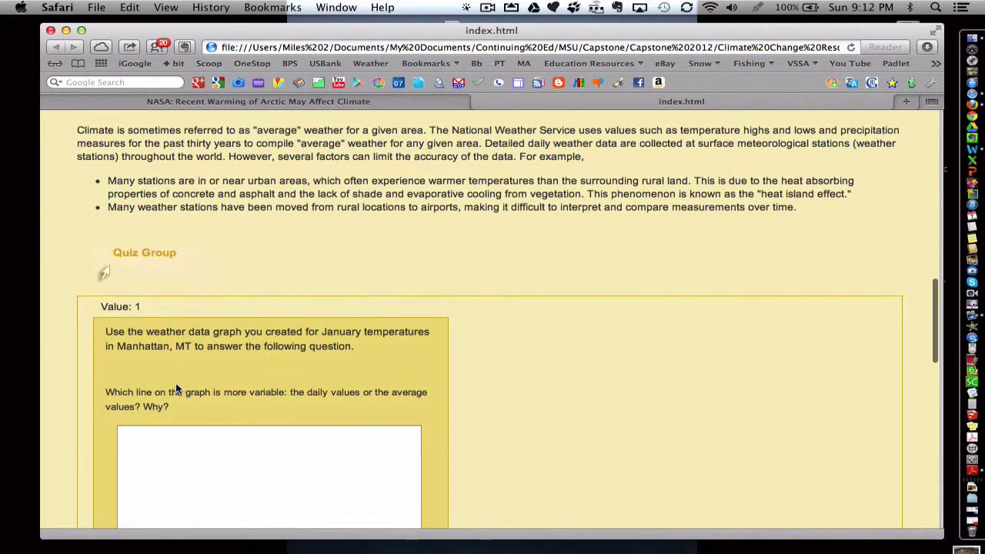
{"action": "scroll", "coordinate": [175, 387], "scroll_direction": "down", "scroll_amount": 2}
{"action": "left_click", "coordinate": [176, 384]}
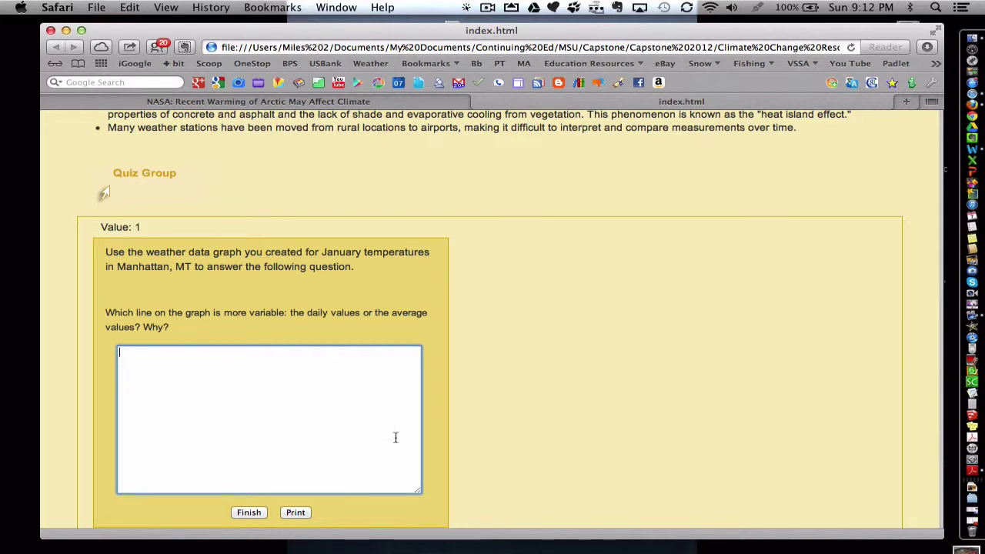
{"action": "scroll", "coordinate": [534, 376], "scroll_direction": "down", "scroll_amount": 4}
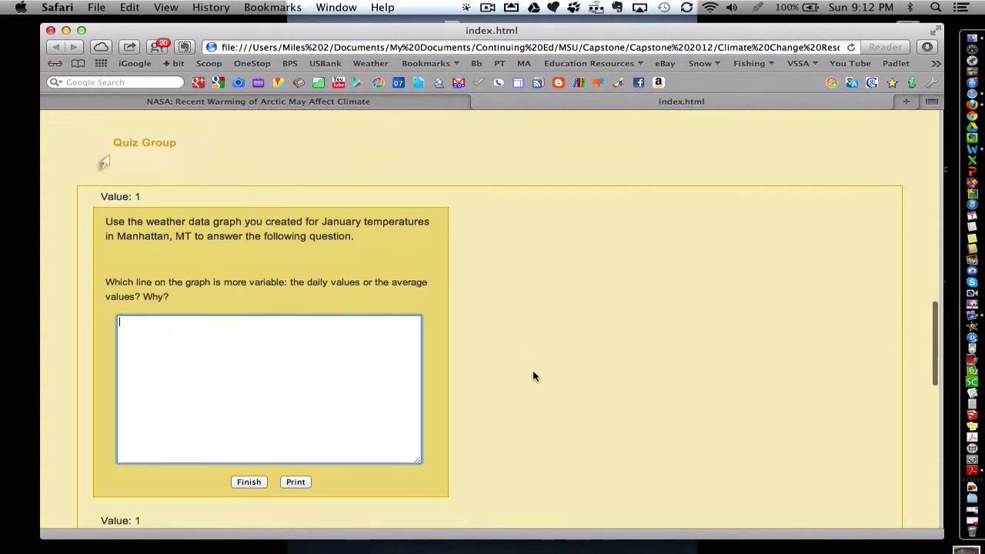
{"action": "scroll", "coordinate": [534, 376], "scroll_direction": "down", "scroll_amount": 1}
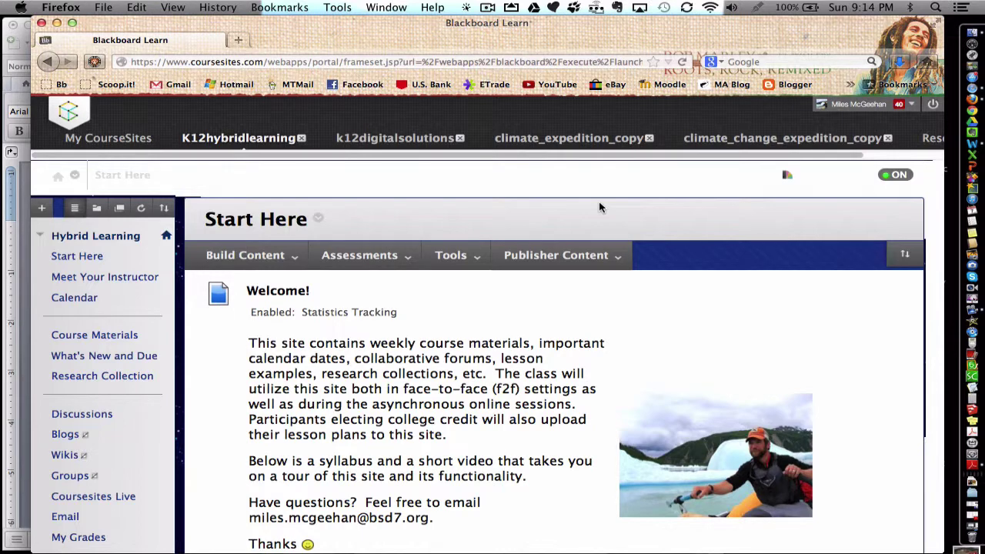
Open SoftChalk Publish with ScoreCenter from the Hybrid Learning course's Course Tools in Blackboard
{"action": "scroll", "coordinate": [105, 299], "scroll_direction": "down", "scroll_amount": 3}
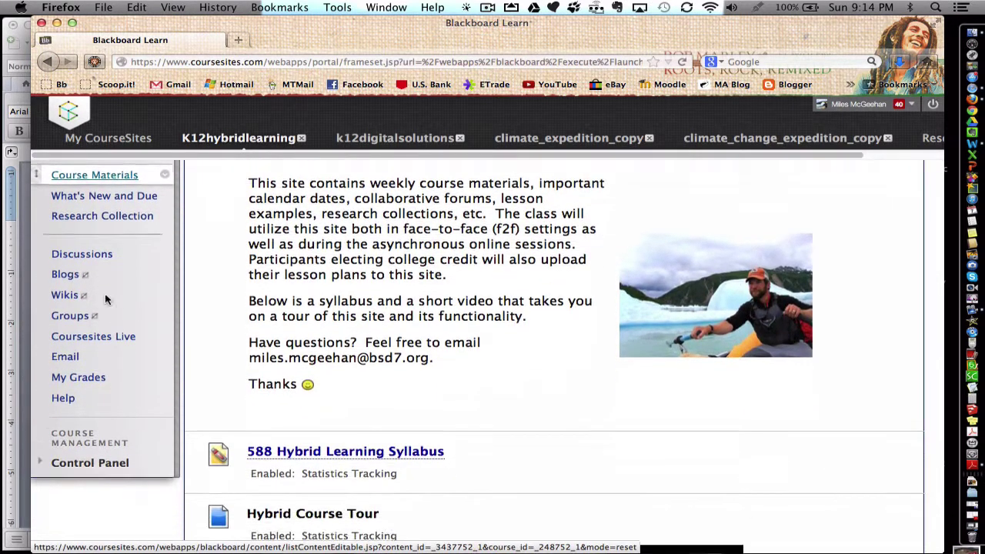
{"action": "left_click", "coordinate": [42, 443]}
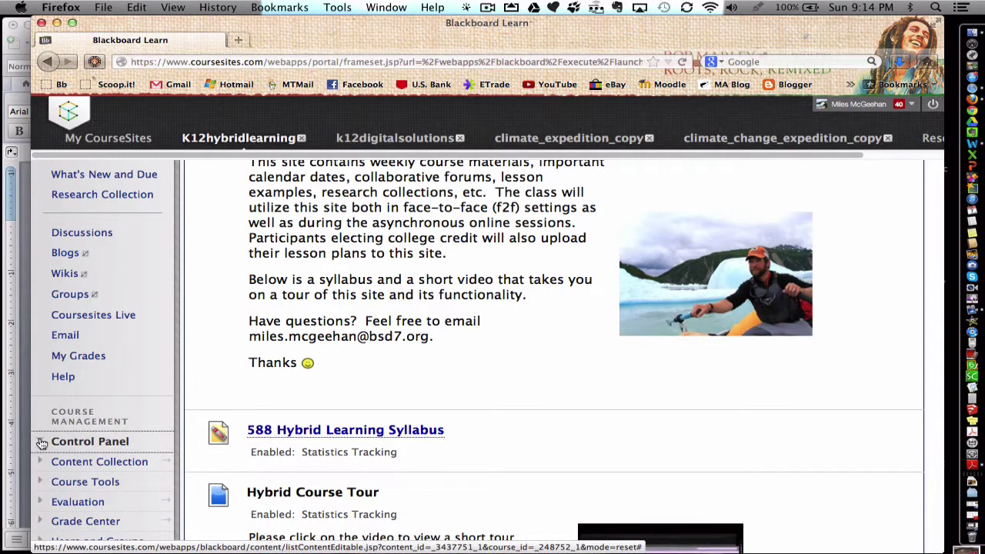
{"action": "scroll", "coordinate": [44, 443], "scroll_direction": "down", "scroll_amount": 3}
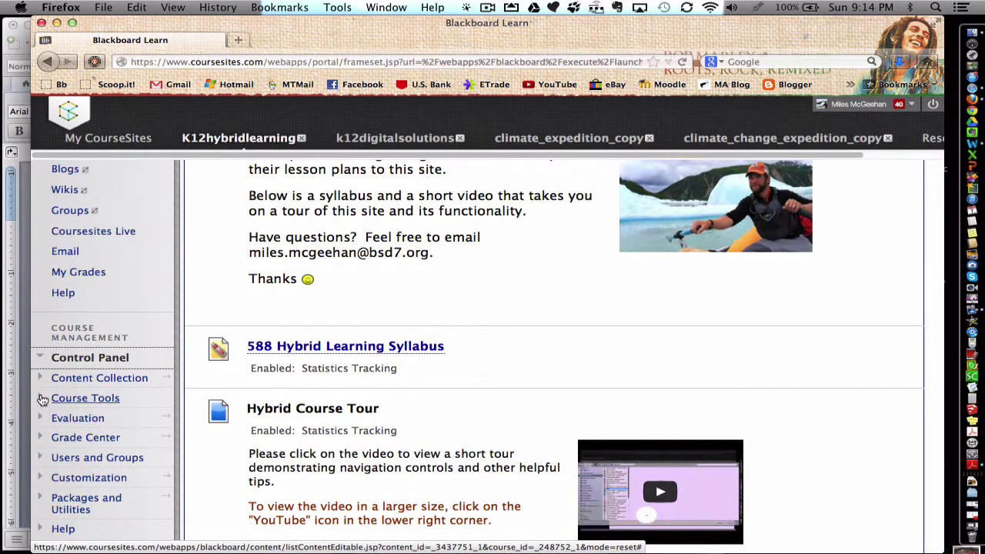
{"action": "left_click", "coordinate": [42, 399]}
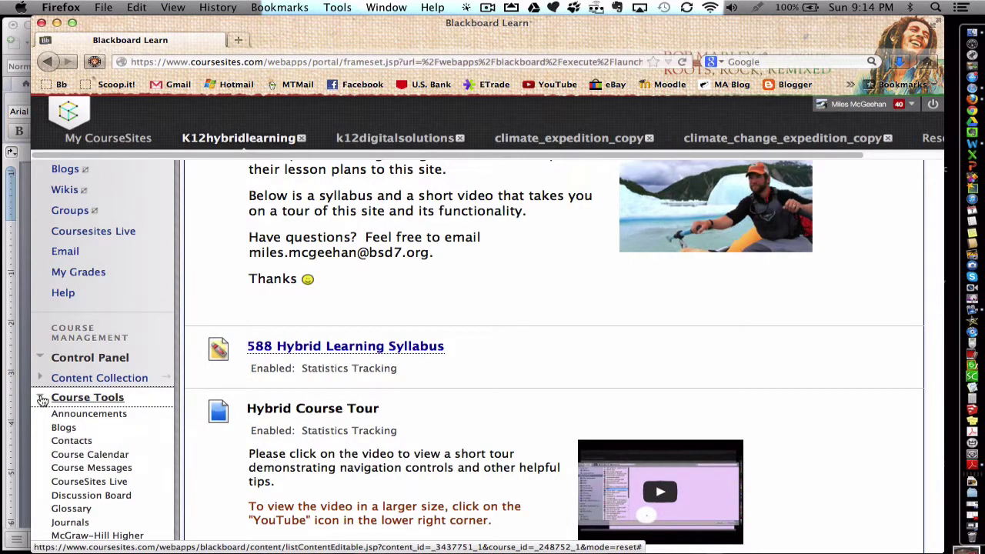
{"action": "scroll", "coordinate": [92, 431], "scroll_direction": "down", "scroll_amount": 5}
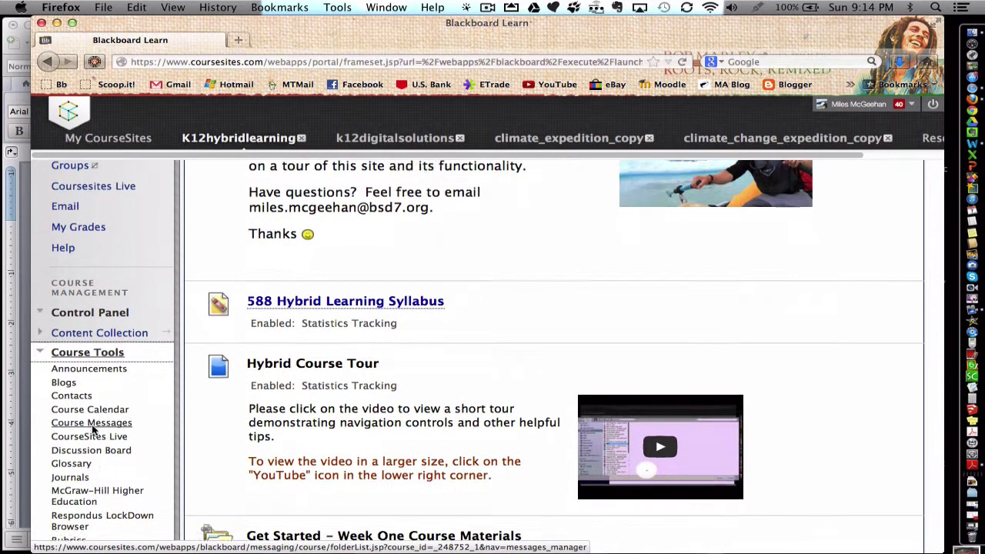
{"action": "scroll", "coordinate": [92, 431], "scroll_direction": "down", "scroll_amount": 5}
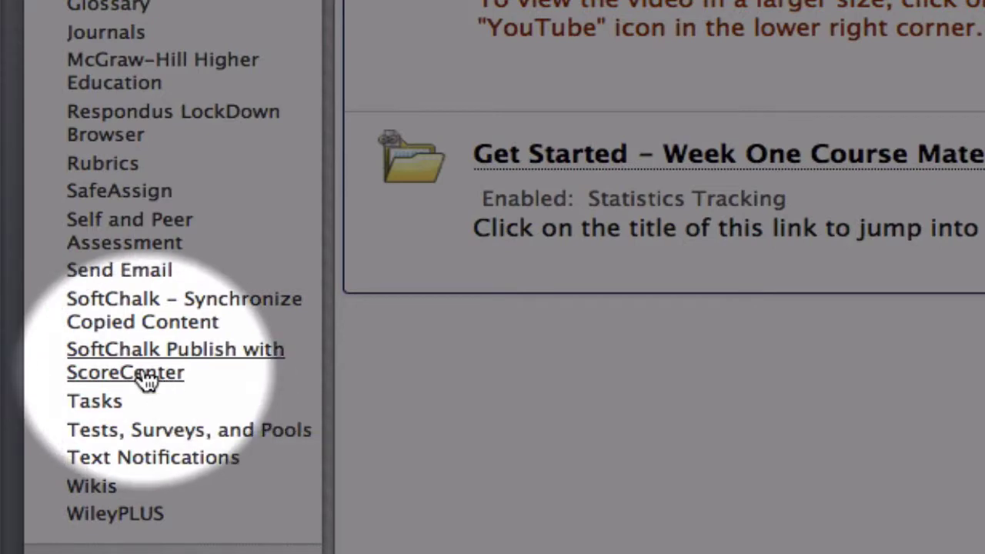
{"action": "left_click", "coordinate": [146, 378]}
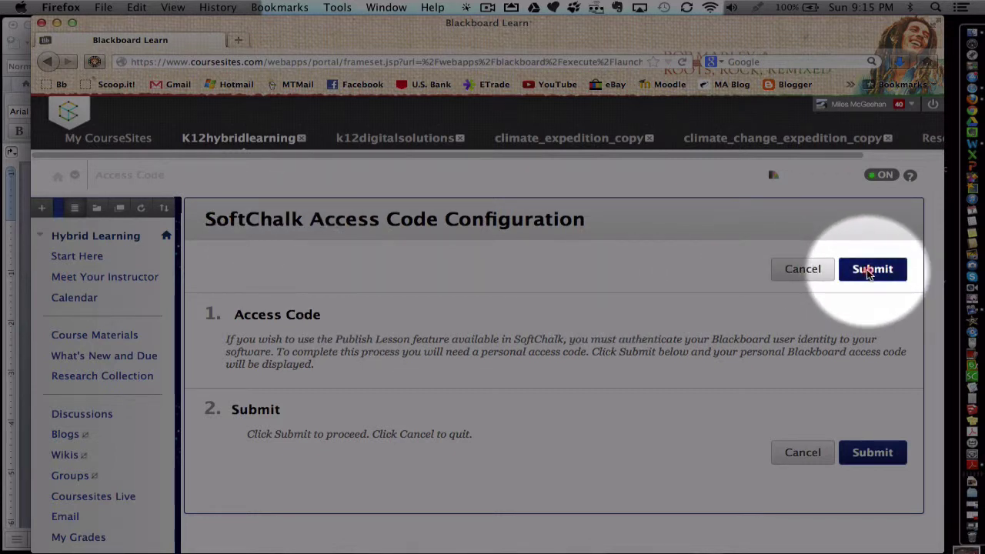
Submit the SoftChalk access code request and select the full generated access code
{"action": "left_click", "coordinate": [870, 270]}
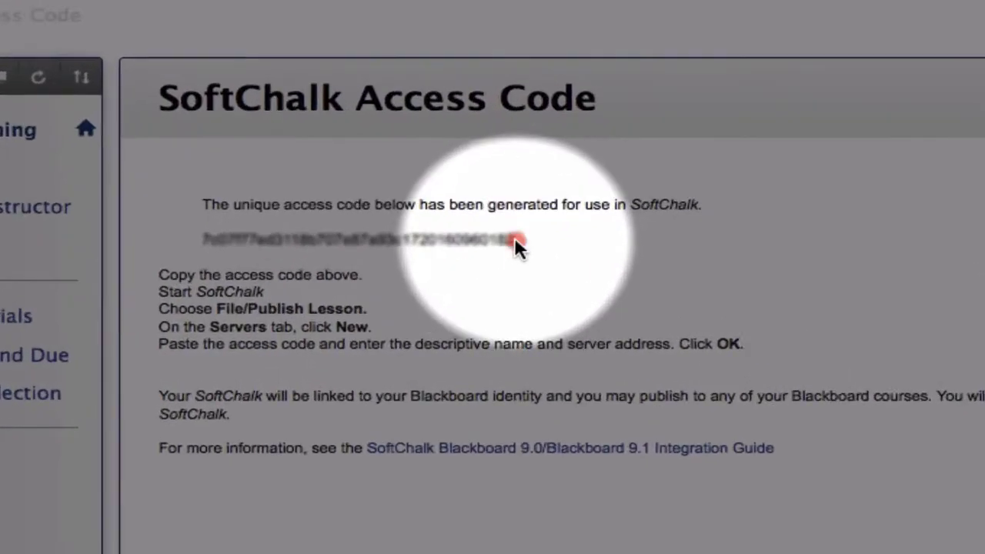
{"action": "left_click_drag", "start_coordinate": [515, 243], "coordinate": [203, 238]}
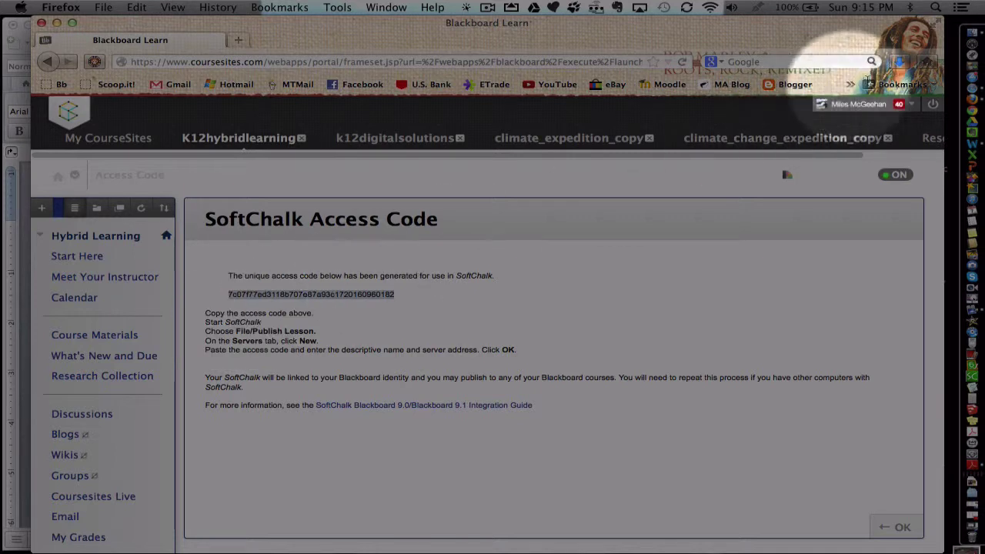
Switch to Chrome, search Google for softchalk, and open the official softchalk.com site
{"action": "left_click", "coordinate": [972, 113]}
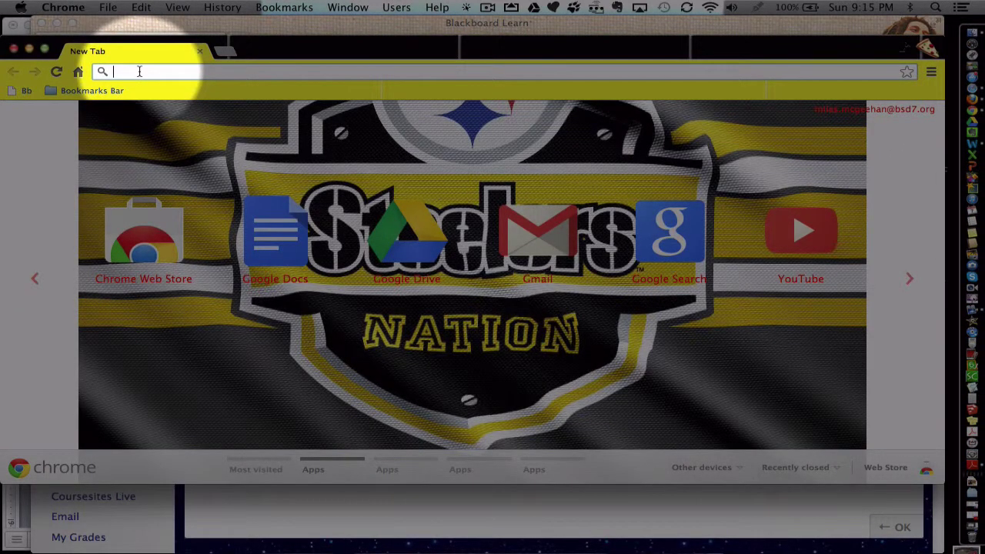
{"action": "type", "text": "softchalk"}
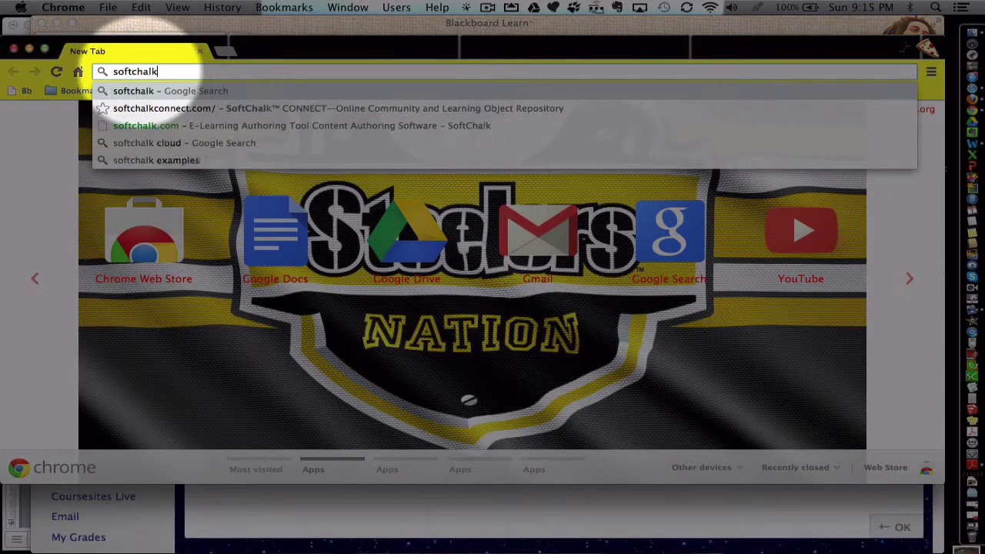
{"action": "key", "text": "Return"}
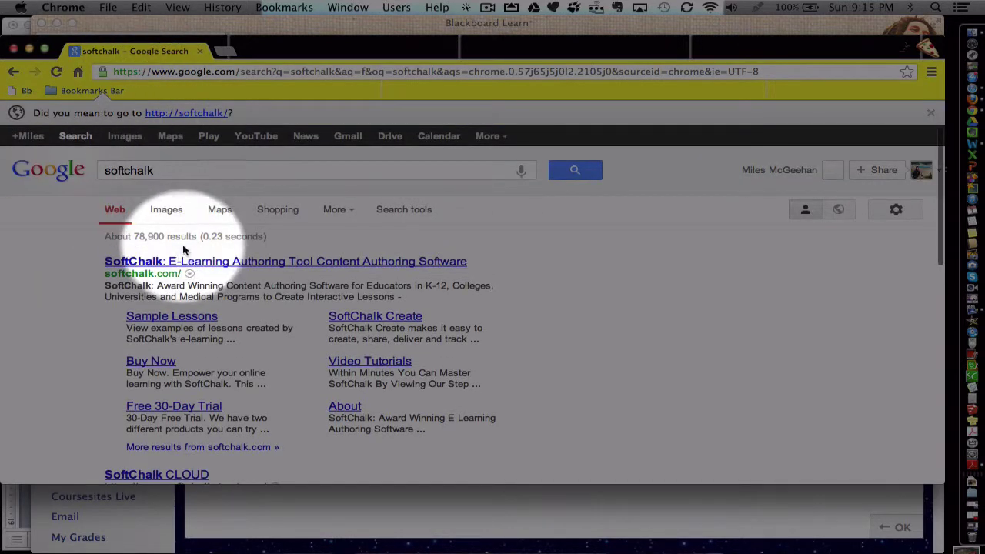
{"action": "left_click", "coordinate": [187, 261]}
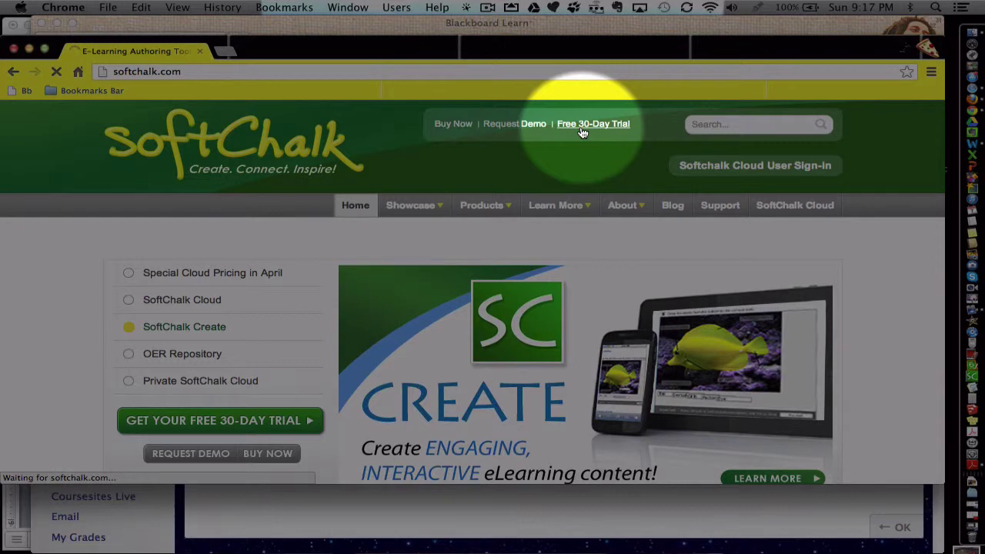
Open the SoftChalk Create 30-day free trial and go to its download request form
{"action": "mouse_move", "coordinate": [482, 205]}
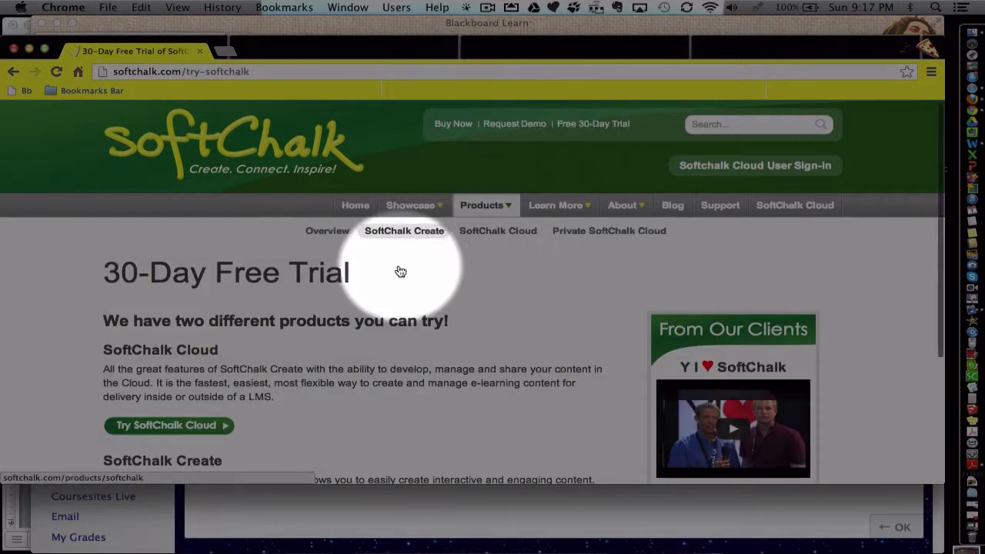
{"action": "scroll", "coordinate": [400, 271], "scroll_direction": "down", "scroll_amount": 5}
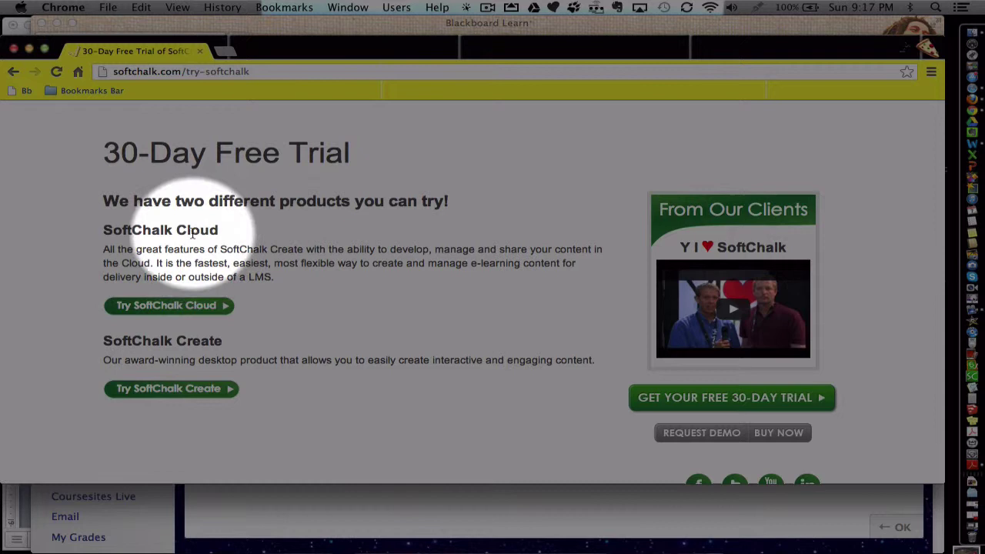
{"action": "left_click", "coordinate": [197, 395]}
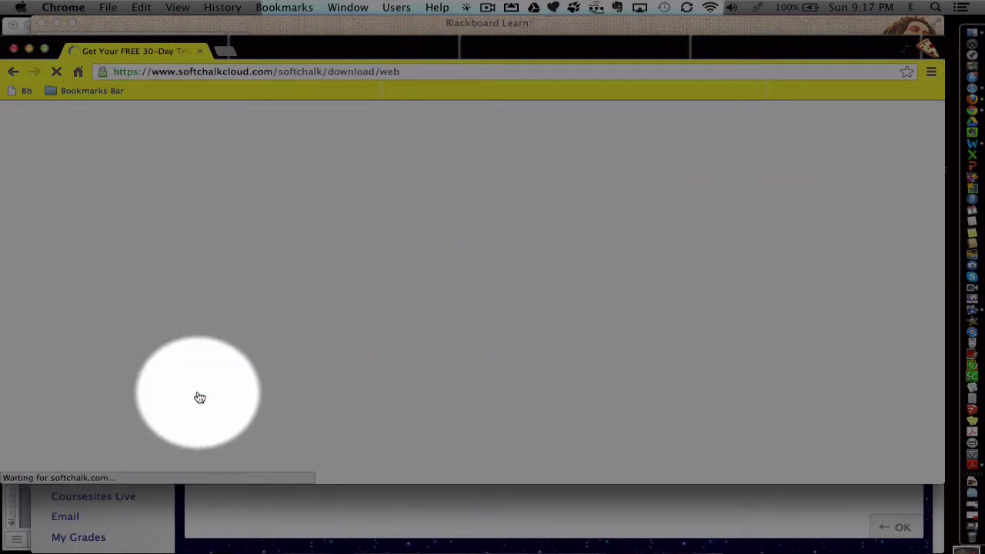
{"action": "scroll", "coordinate": [278, 374], "scroll_direction": "down", "scroll_amount": 3}
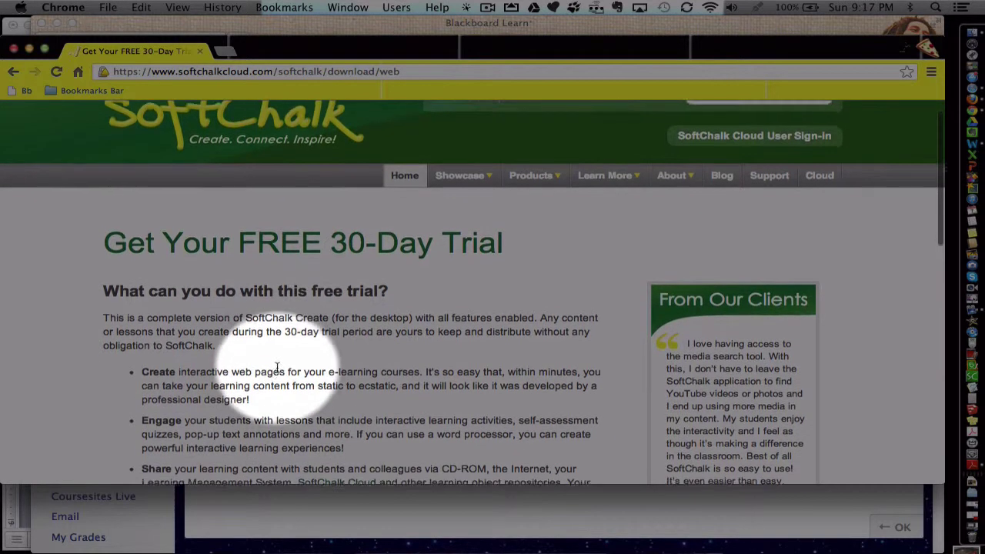
{"action": "scroll", "coordinate": [277, 374], "scroll_direction": "down", "scroll_amount": 10}
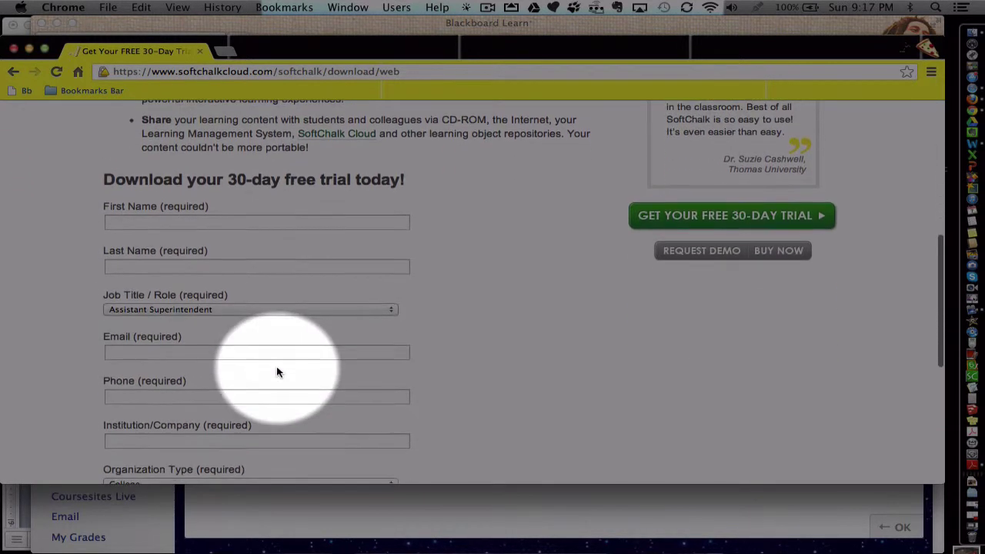
Switch to SoftChalk Create, enlarge the untitled lesson's window and enter the line "Text" in it
{"action": "scroll", "coordinate": [187, 245], "scroll_direction": "down", "scroll_amount": 7}
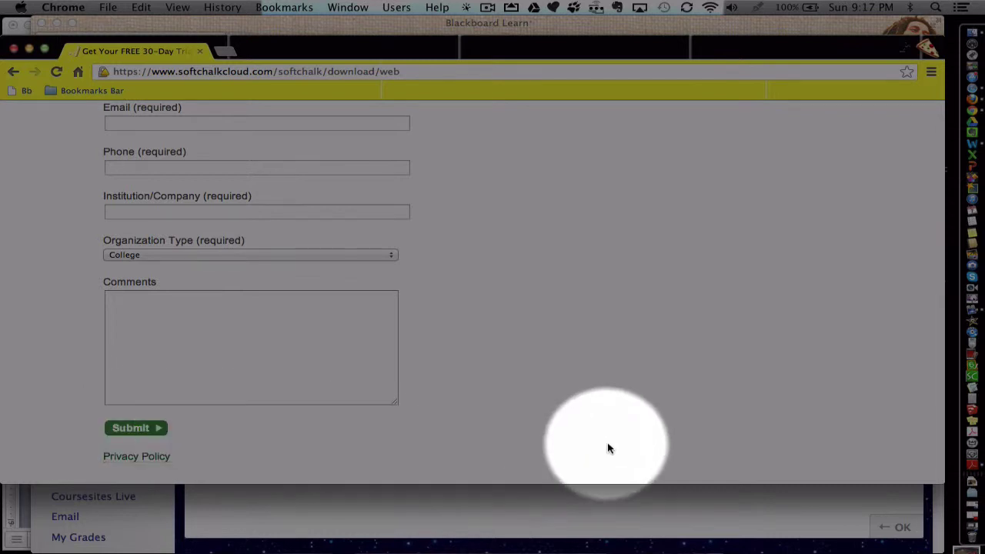
{"action": "left_click", "coordinate": [973, 377]}
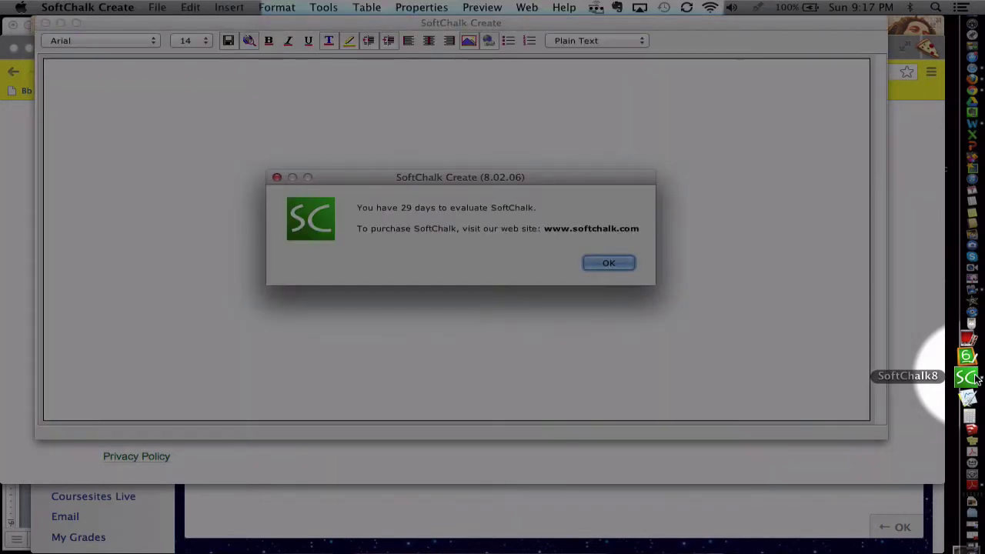
{"action": "left_click", "coordinate": [609, 270]}
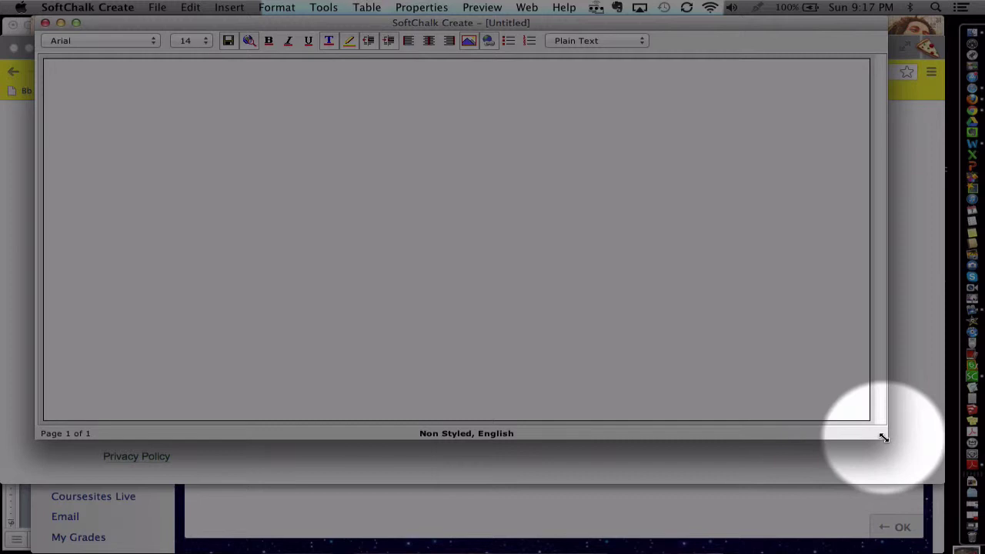
{"action": "left_click_drag", "start_coordinate": [884, 437], "coordinate": [941, 545]}
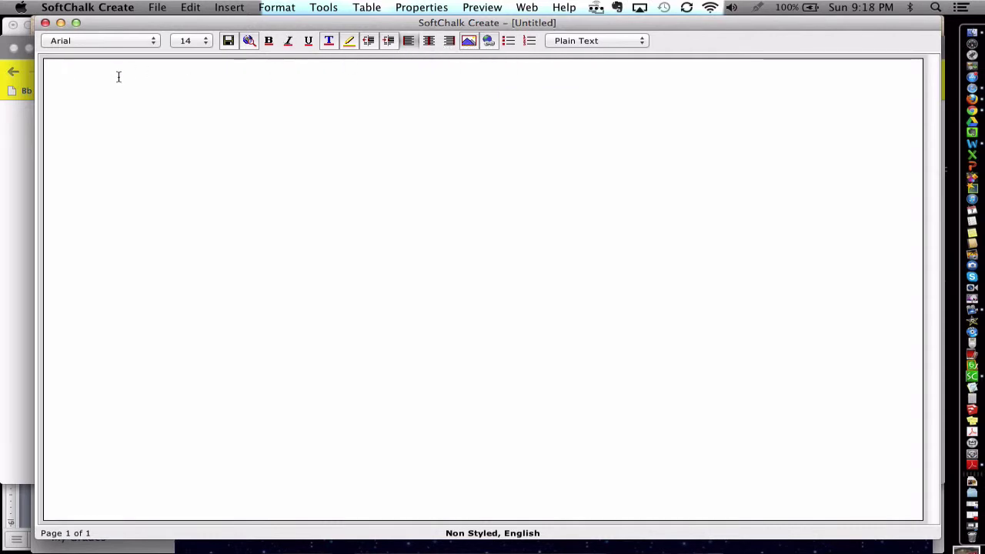
{"action": "type", "text": "Text"}
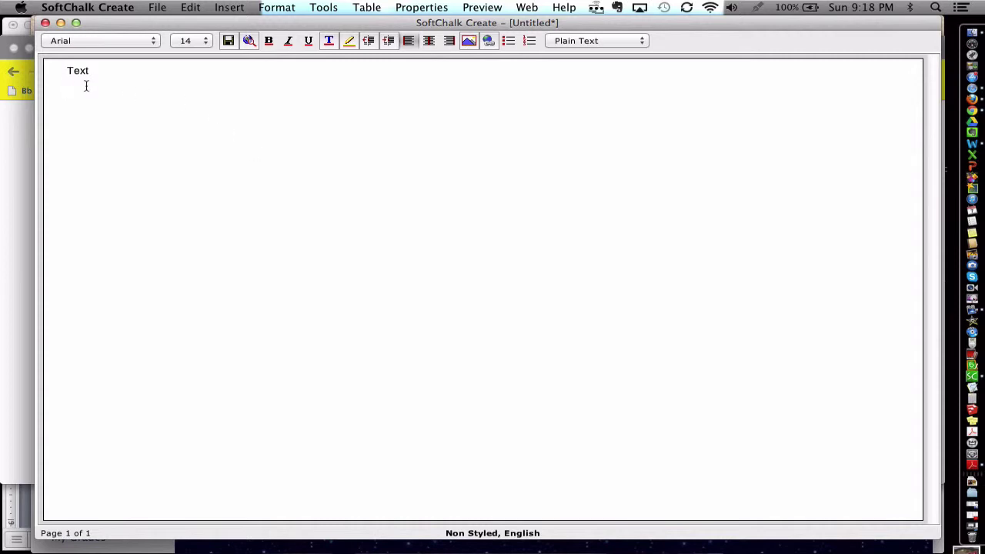
Start a new widget below the text, with the name YouTube and the description "video"
{"action": "left_click", "coordinate": [230, 6]}
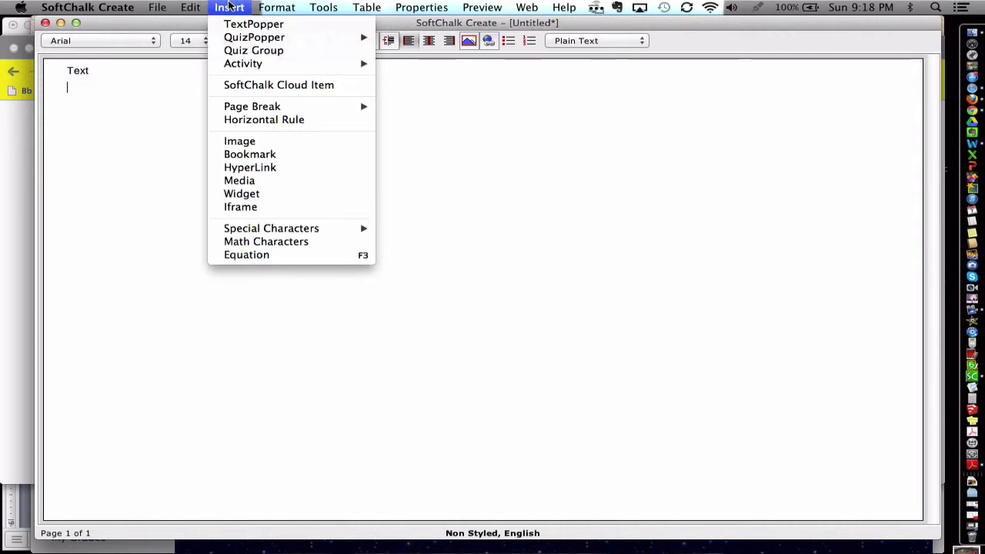
{"action": "left_click", "coordinate": [279, 194]}
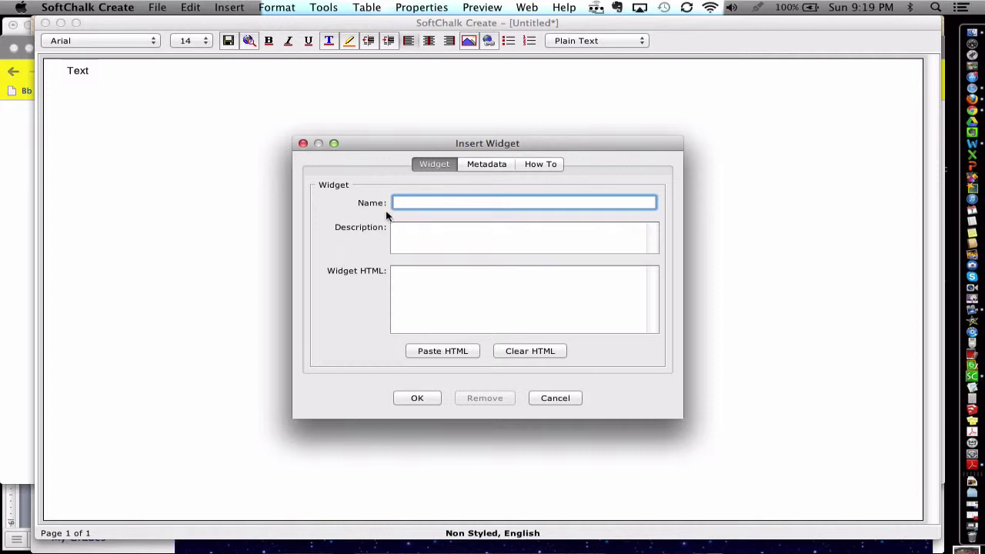
{"action": "left_click", "coordinate": [430, 229]}
{"action": "type", "text": "vi"}
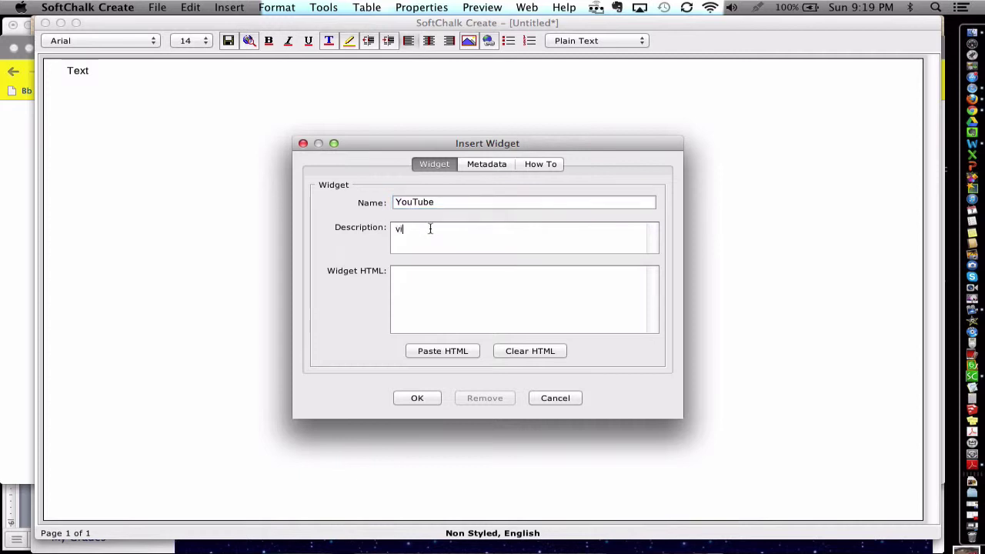
{"action": "type", "text": "deo"}
Switch to Chrome, open YouTube in a new tab and go to the account's uploads in Video Manager
{"action": "left_click", "coordinate": [967, 112]}
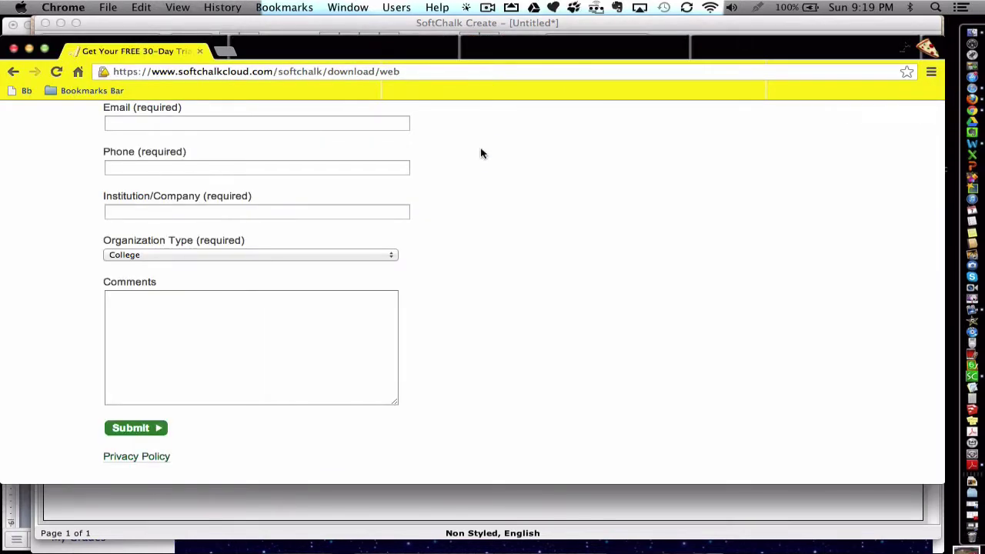
{"action": "scroll", "coordinate": [481, 154], "scroll_direction": "up", "scroll_amount": 5}
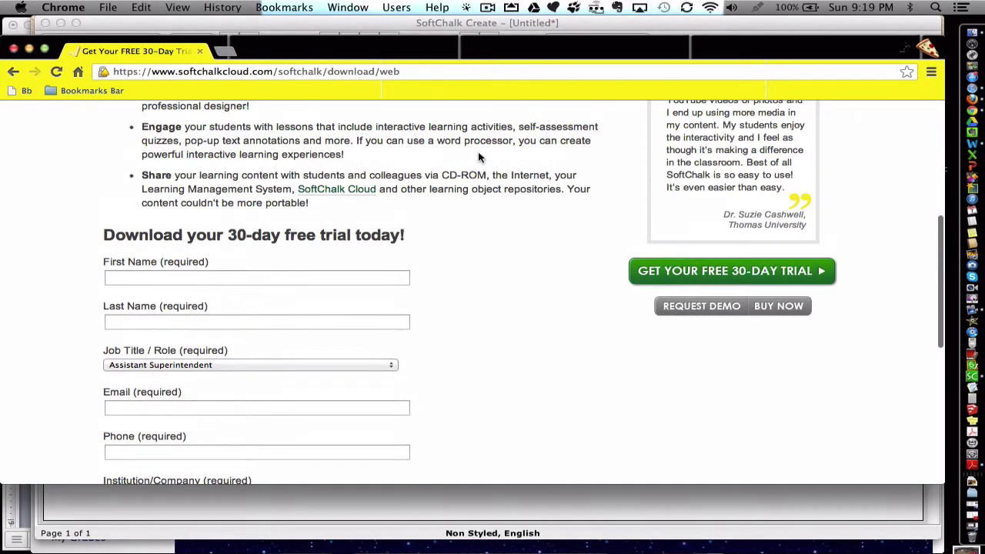
{"action": "left_click", "coordinate": [223, 53]}
{"action": "left_click", "coordinate": [771, 247]}
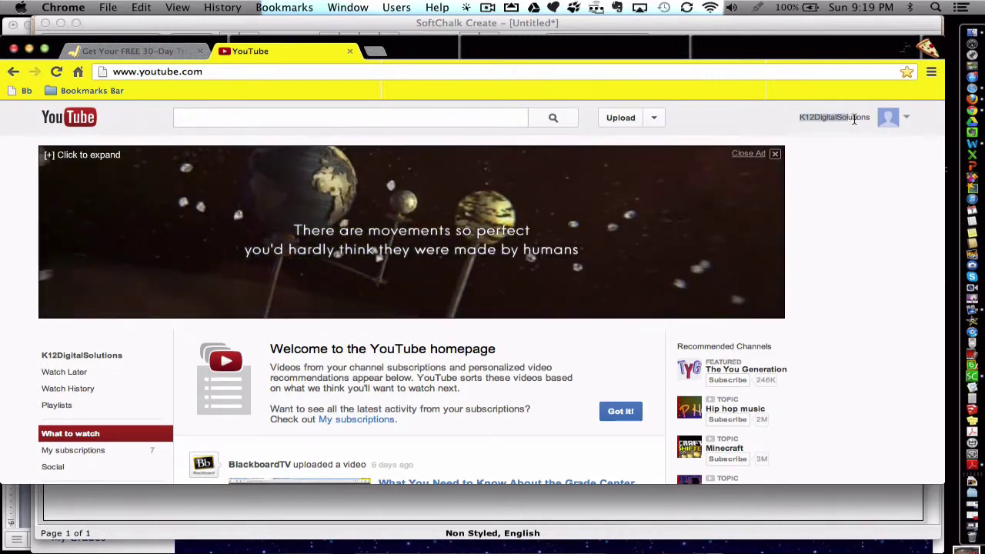
{"action": "left_click", "coordinate": [906, 120]}
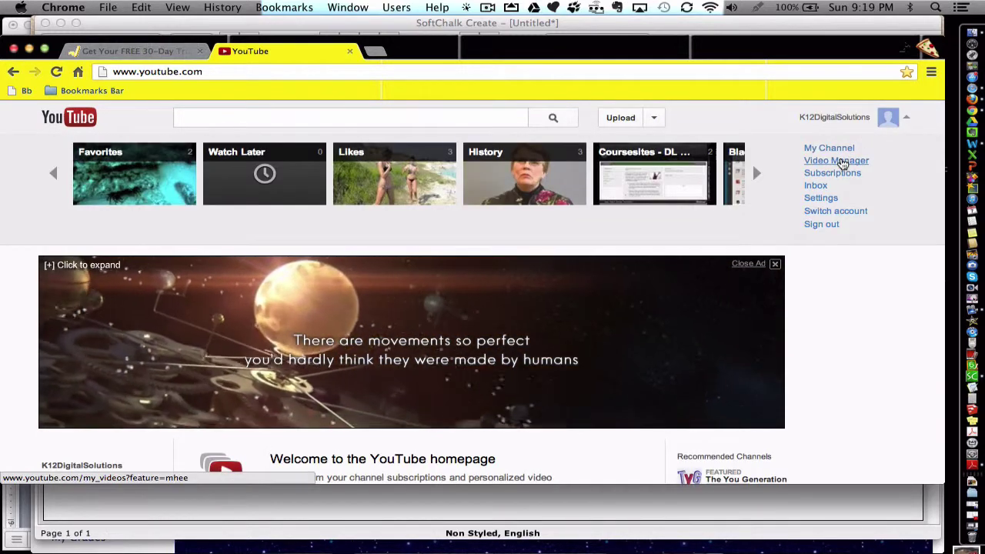
{"action": "left_click", "coordinate": [842, 162]}
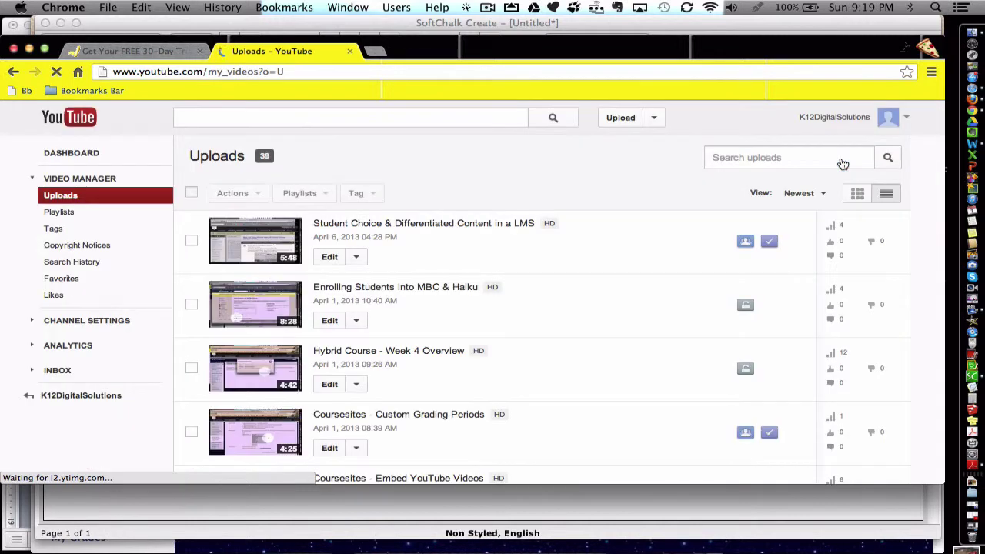
Open the "Hold em Fold em" video from the uploads and pause its playback
{"action": "scroll", "coordinate": [516, 285], "scroll_direction": "down", "scroll_amount": 1}
{"action": "scroll", "coordinate": [515, 285], "scroll_direction": "down", "scroll_amount": 15}
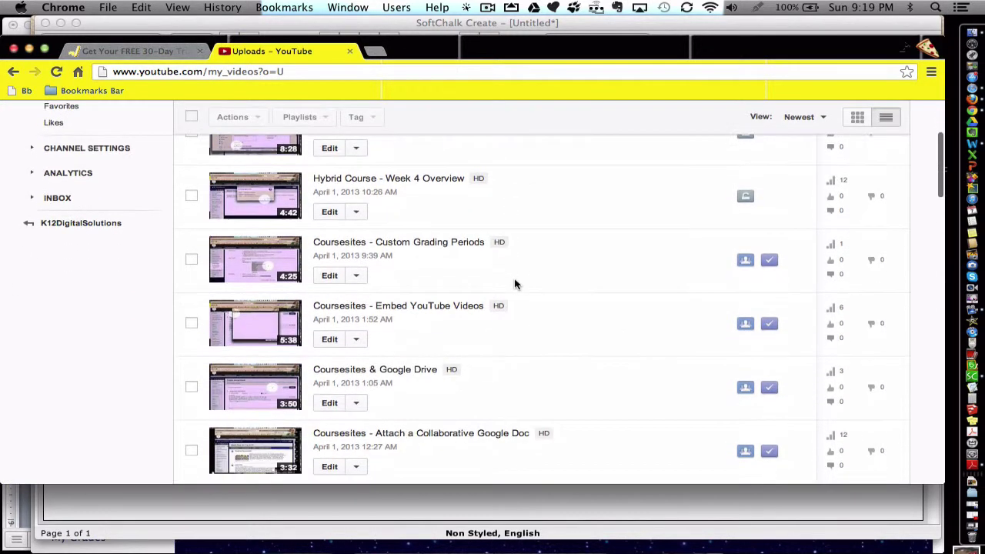
{"action": "scroll", "coordinate": [516, 285], "scroll_direction": "down", "scroll_amount": 5}
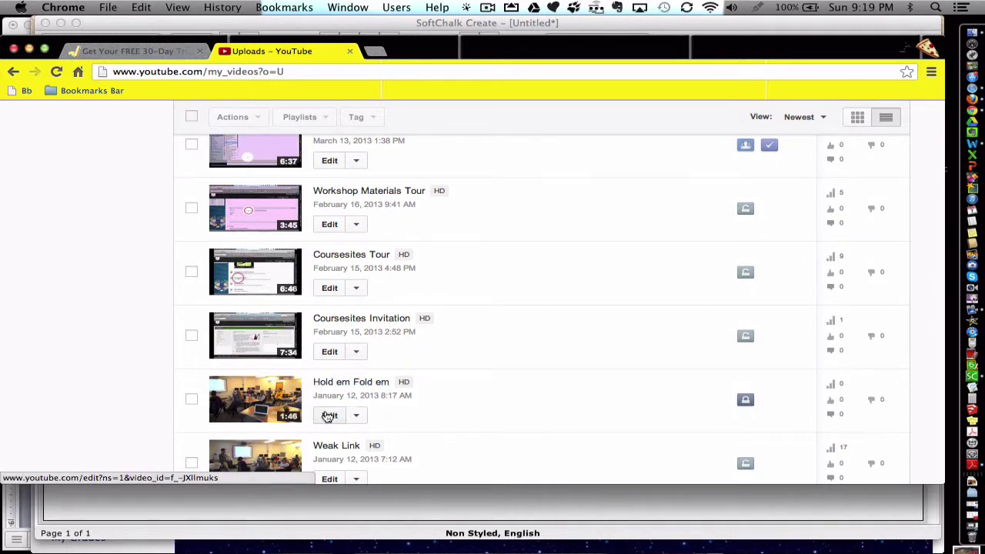
{"action": "left_click", "coordinate": [287, 402]}
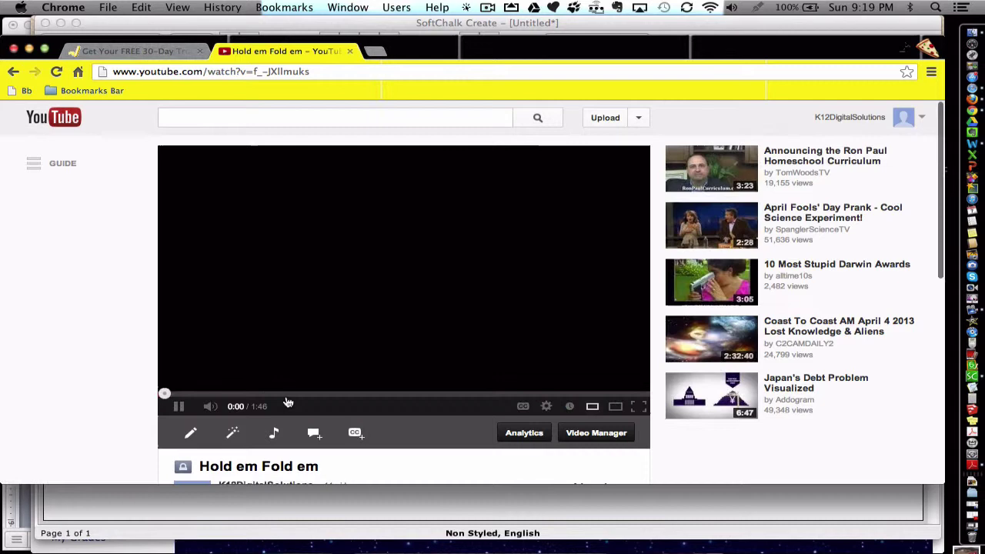
{"action": "scroll", "coordinate": [288, 403], "scroll_direction": "down", "scroll_amount": 4}
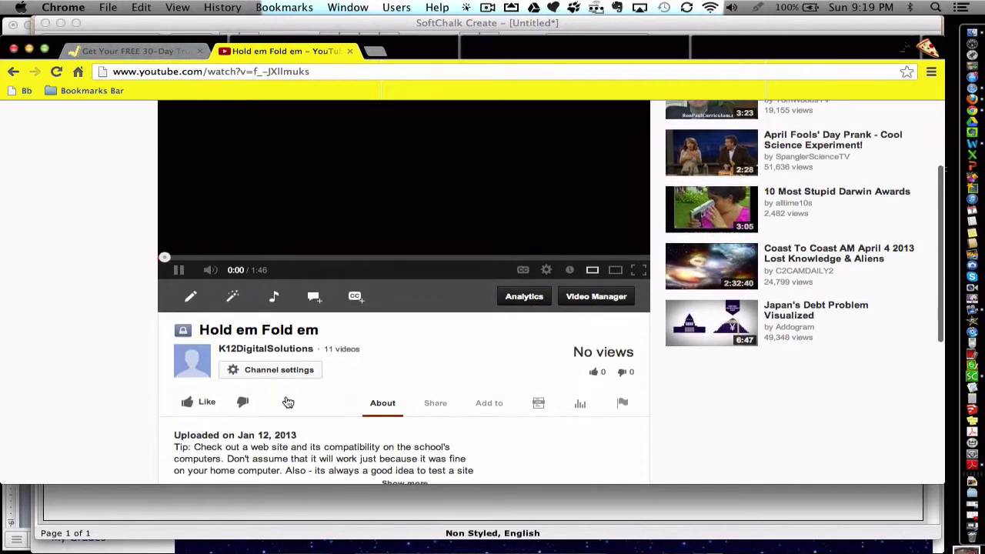
{"action": "left_click", "coordinate": [177, 272]}
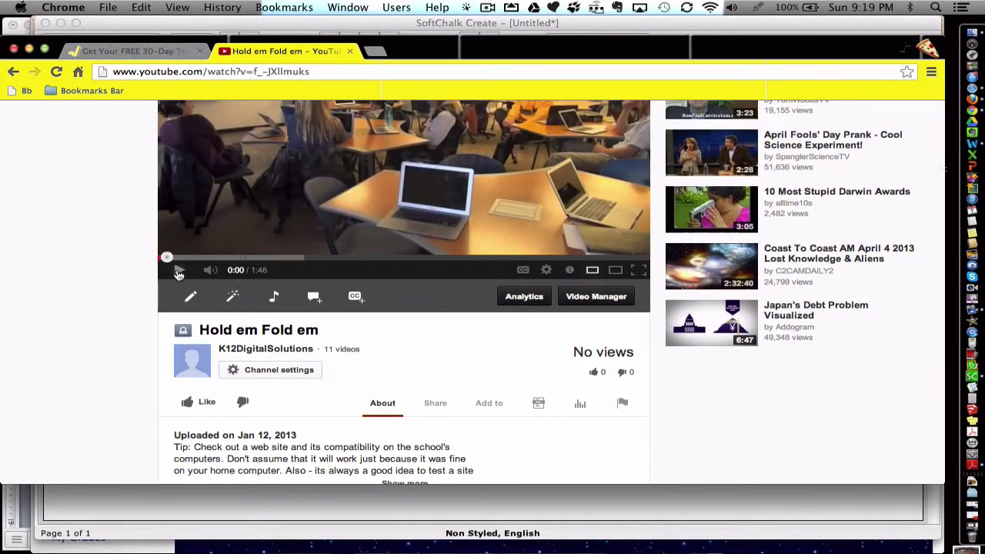
Get the embed code for sharing the video, with the video size set to 640 × 360, and copy it
{"action": "left_click", "coordinate": [439, 406]}
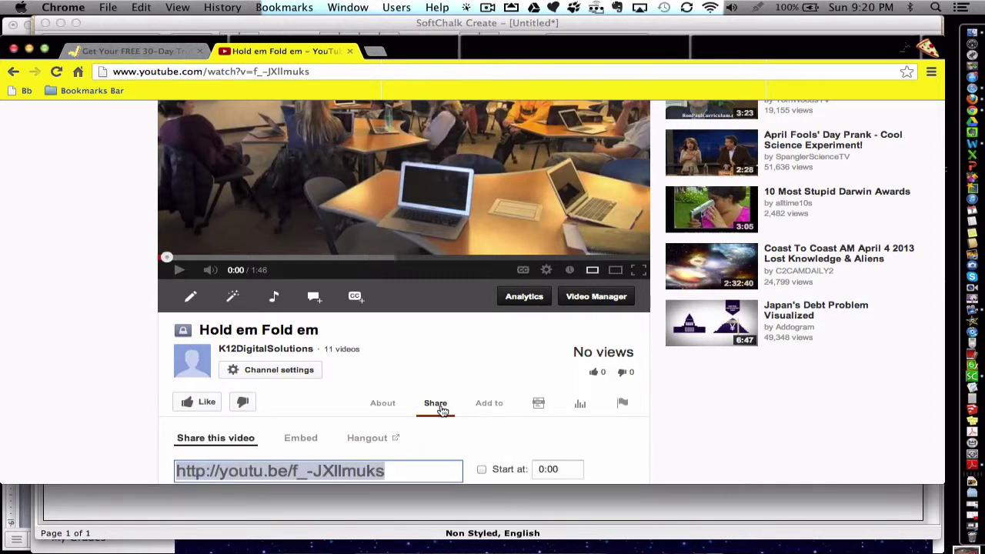
{"action": "scroll", "coordinate": [442, 410], "scroll_direction": "down", "scroll_amount": 3}
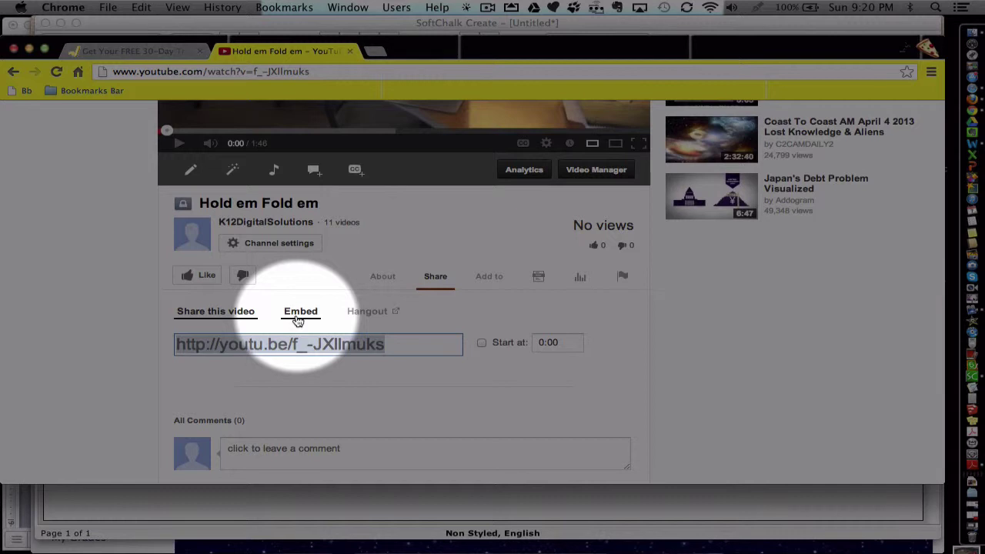
{"action": "left_click", "coordinate": [299, 317]}
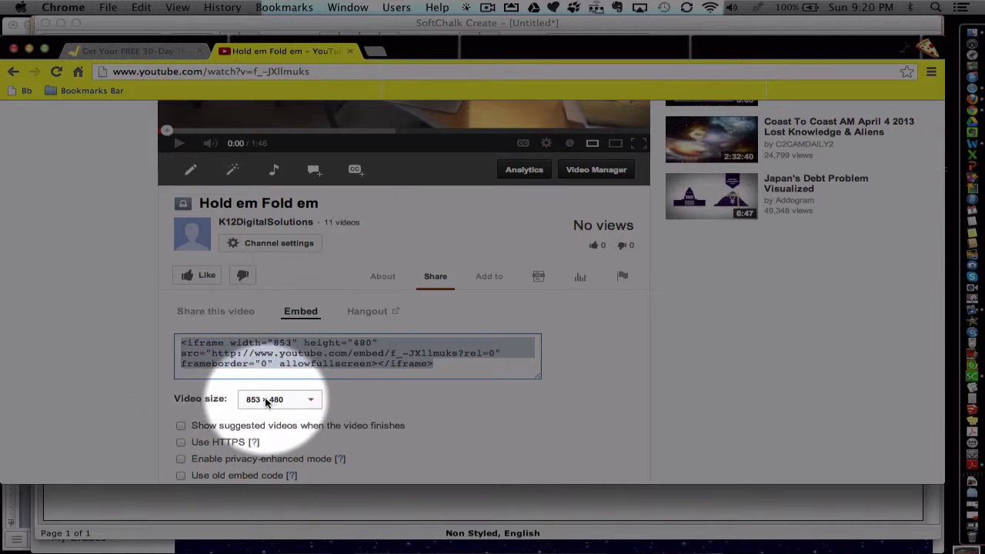
{"action": "left_click", "coordinate": [308, 401]}
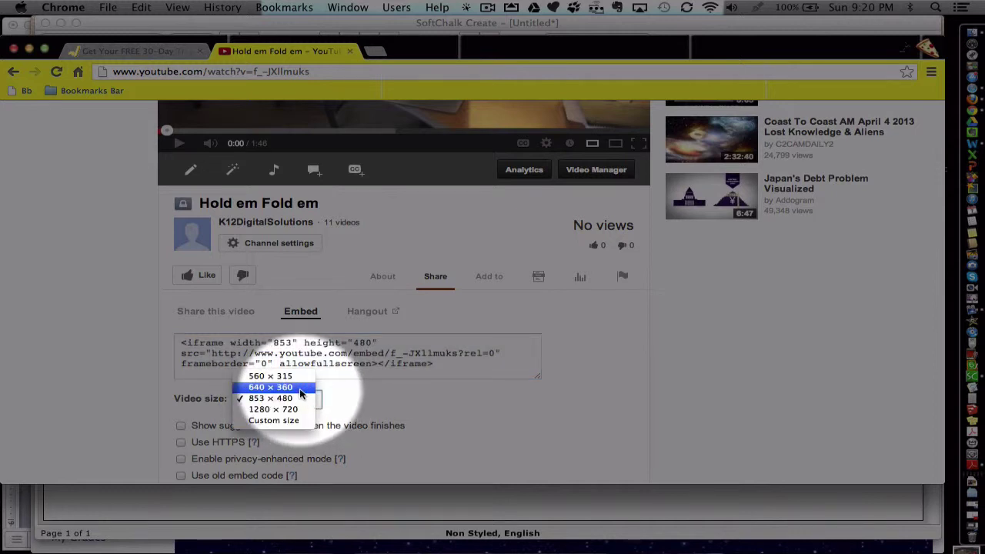
{"action": "left_click", "coordinate": [301, 393]}
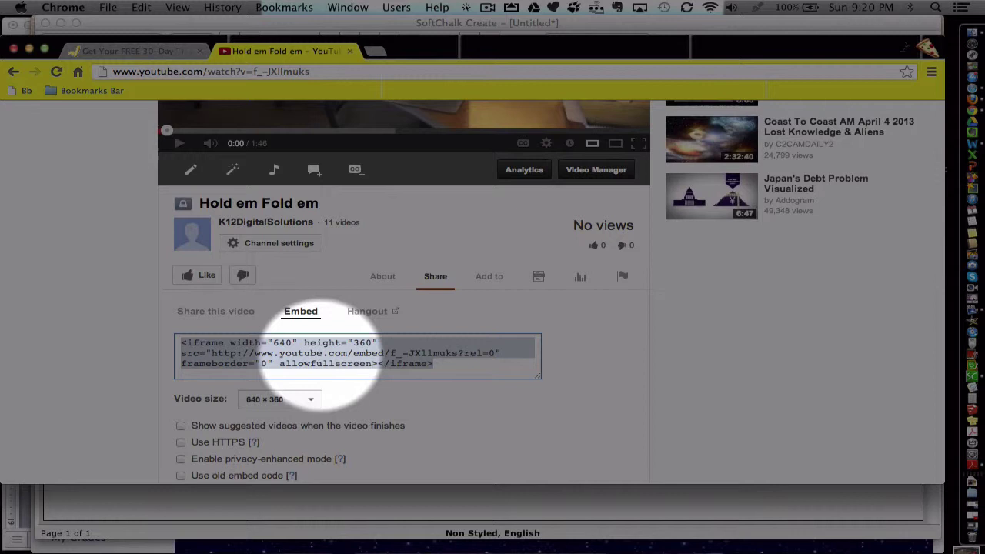
Return to SoftChalk Create, paste the YouTube iframe embed code as the Widget HTML and insert the widget
{"action": "left_click", "coordinate": [335, 496]}
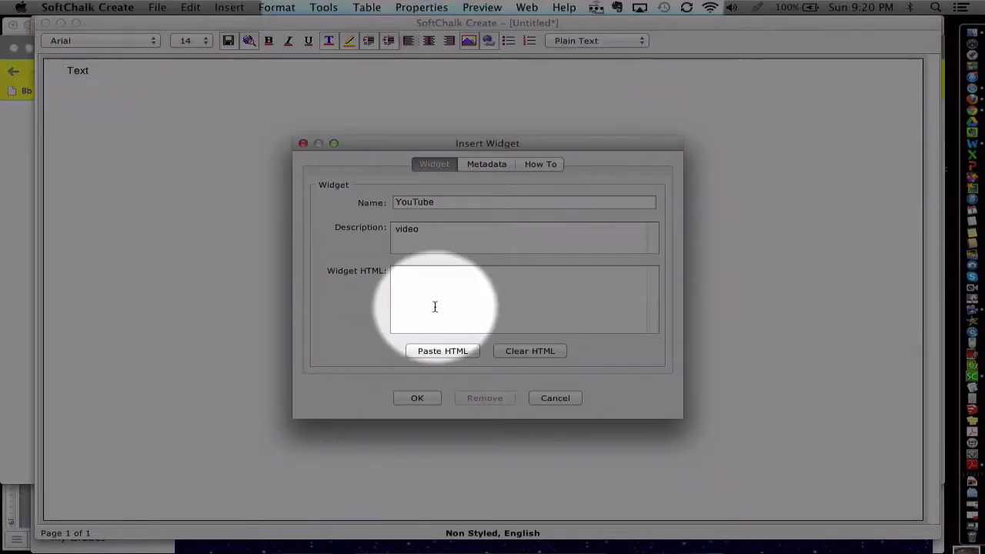
{"action": "type", "text": "<iframe height=\"360\" width=\"640\" frameborder=\"0\" src=\"http://www.youtube.com/embed/f_-JXllmuks?rel=0\" allowfullscreen=\"\"></iframe>"}
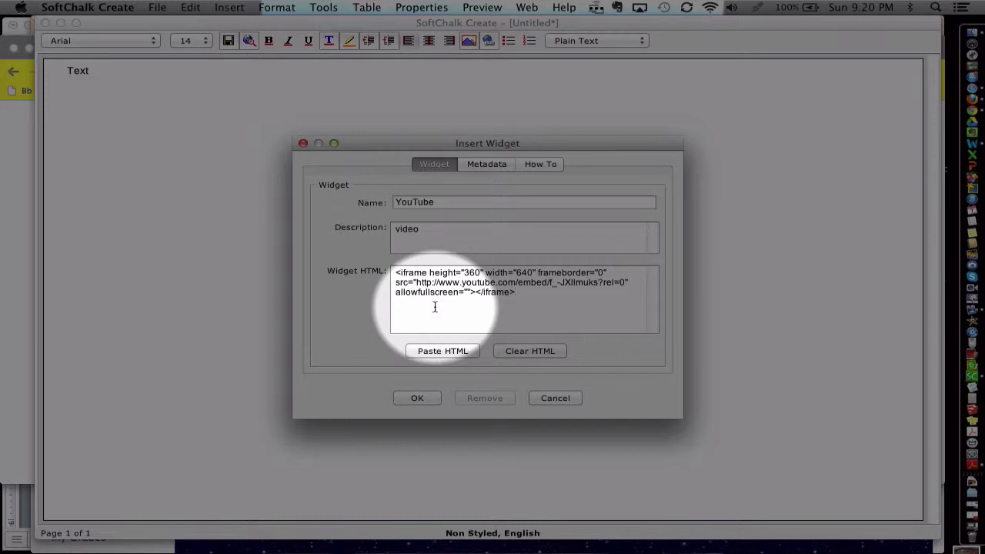
{"action": "left_click", "coordinate": [427, 398]}
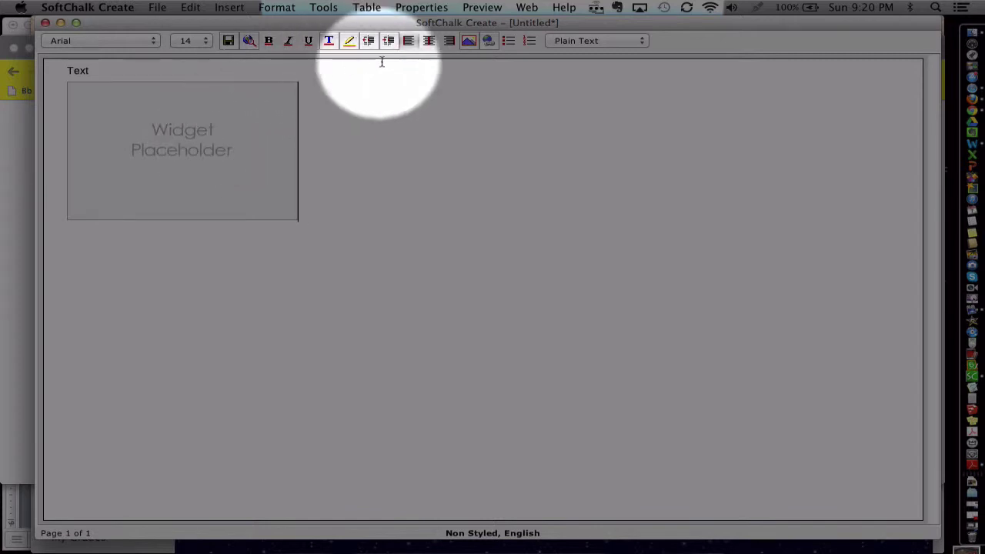
Center the widget placeholder on the page and add a blank line below it
{"action": "left_click", "coordinate": [428, 41]}
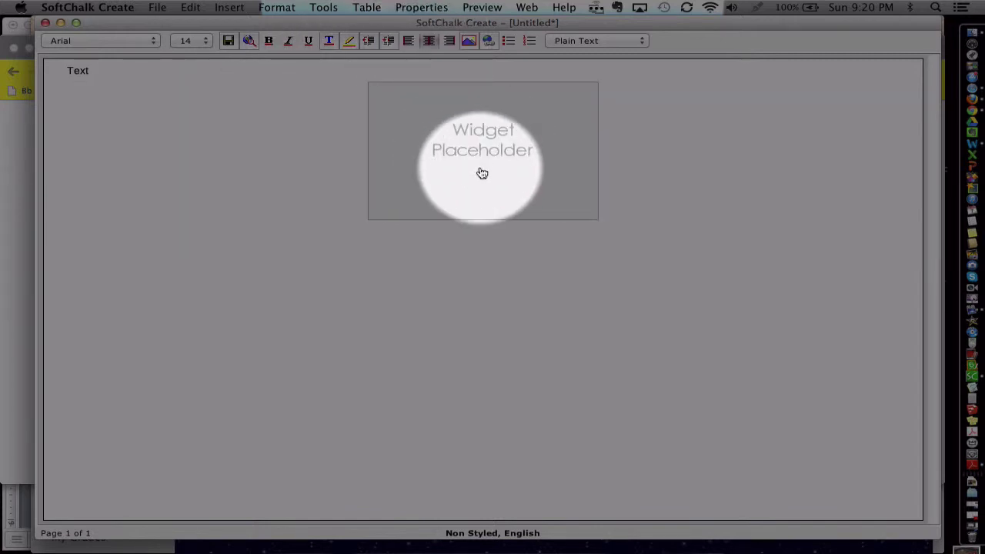
{"action": "left_click", "coordinate": [629, 177]}
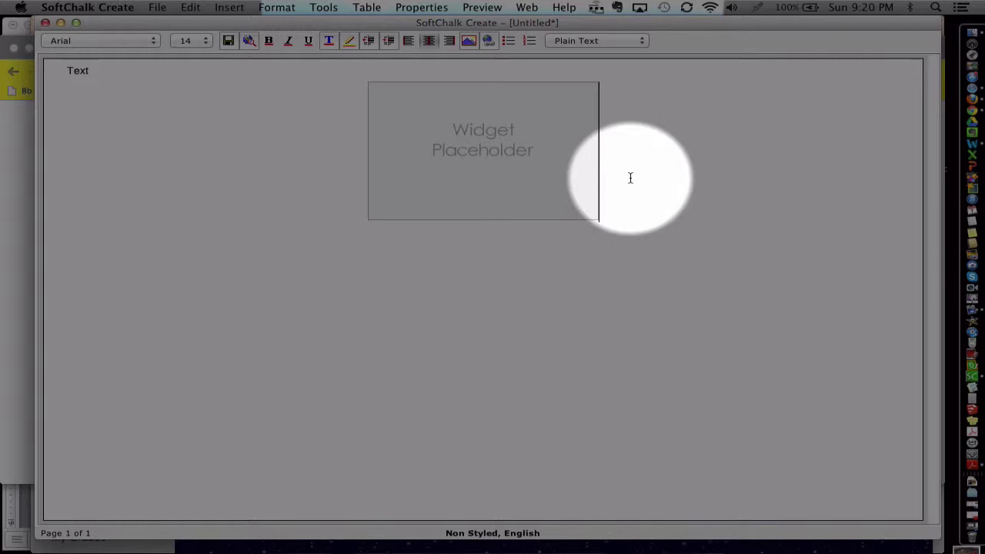
{"action": "key", "text": "Return"}
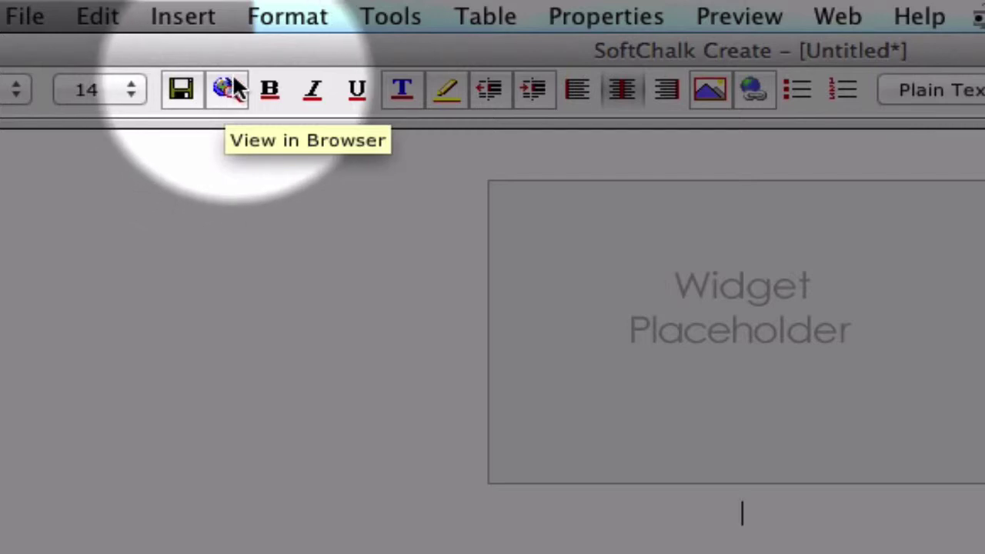
Request a browser preview of the lesson and save the lesson as Trial on the Desktop
{"action": "left_click", "coordinate": [230, 89]}
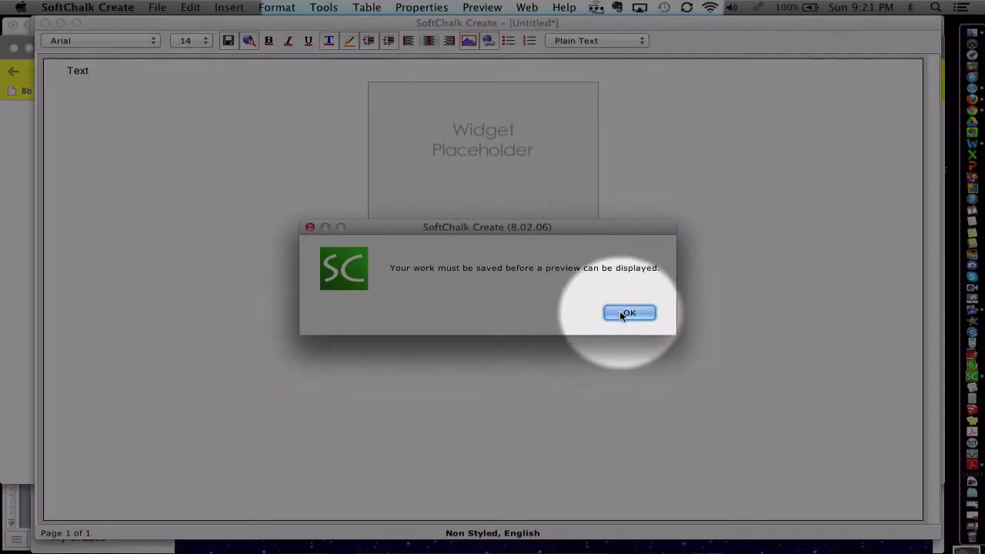
{"action": "left_click", "coordinate": [628, 313]}
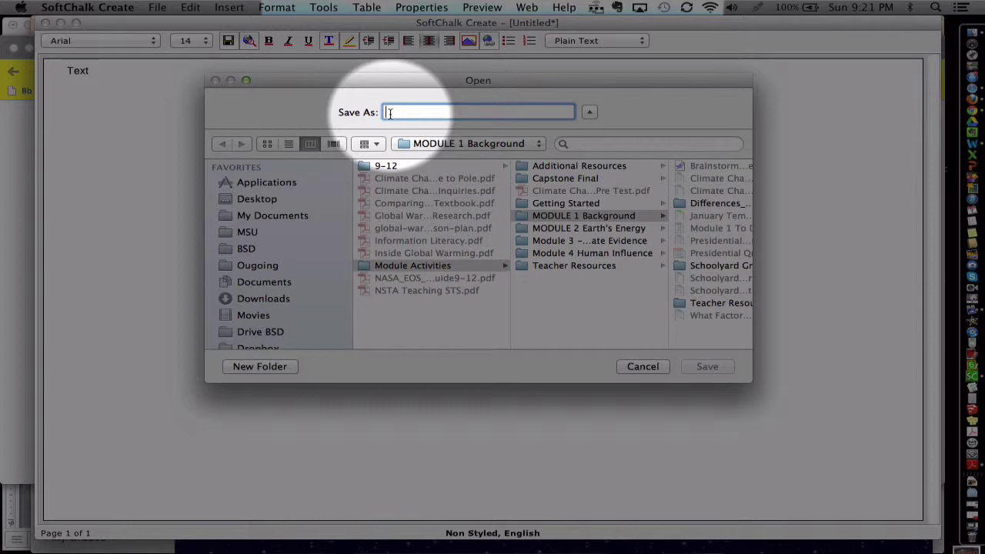
{"action": "type", "text": "Trial"}
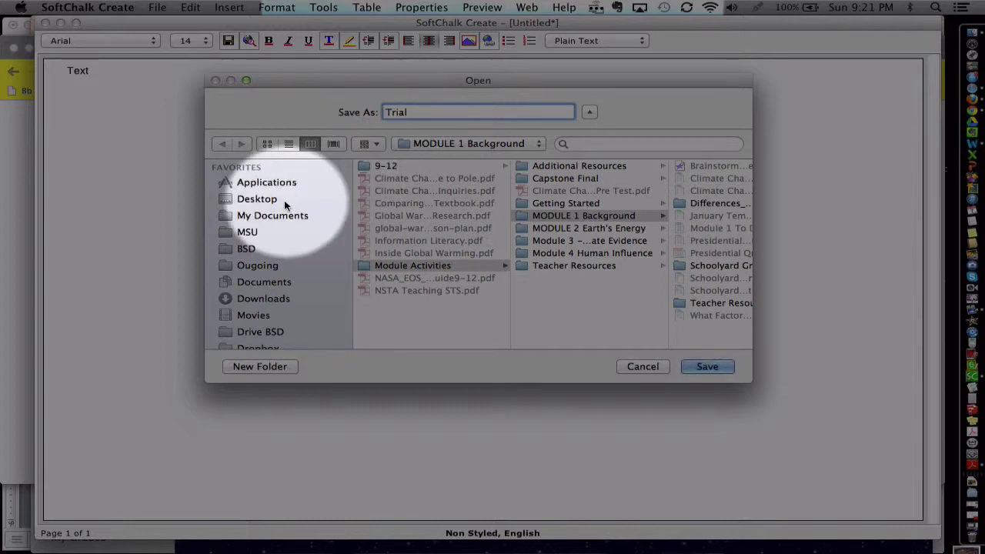
{"action": "left_click", "coordinate": [287, 203]}
{"action": "left_click", "coordinate": [707, 366]}
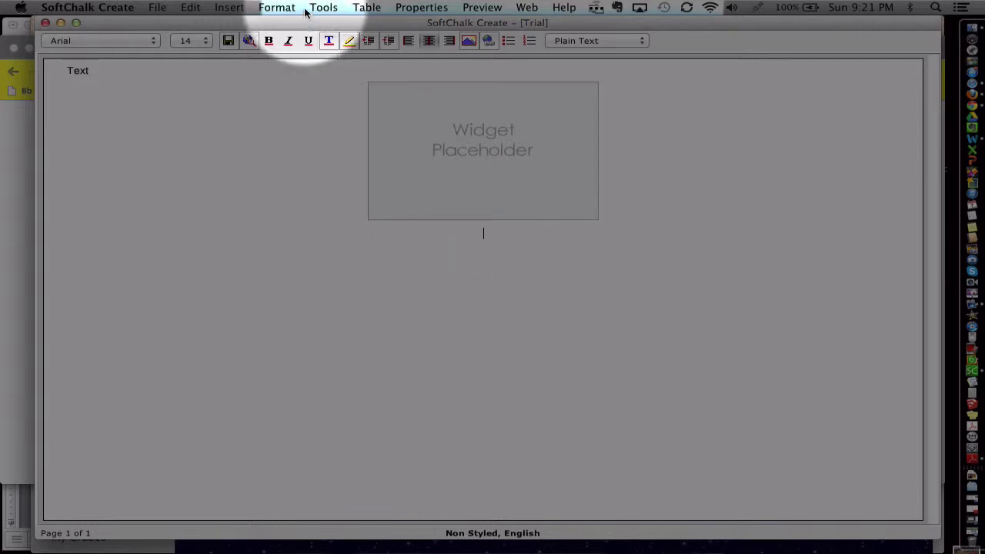
Insert a page break below the widget placeholder in the Trial lesson
{"action": "left_click", "coordinate": [230, 8]}
{"action": "mouse_move", "coordinate": [246, 106]}
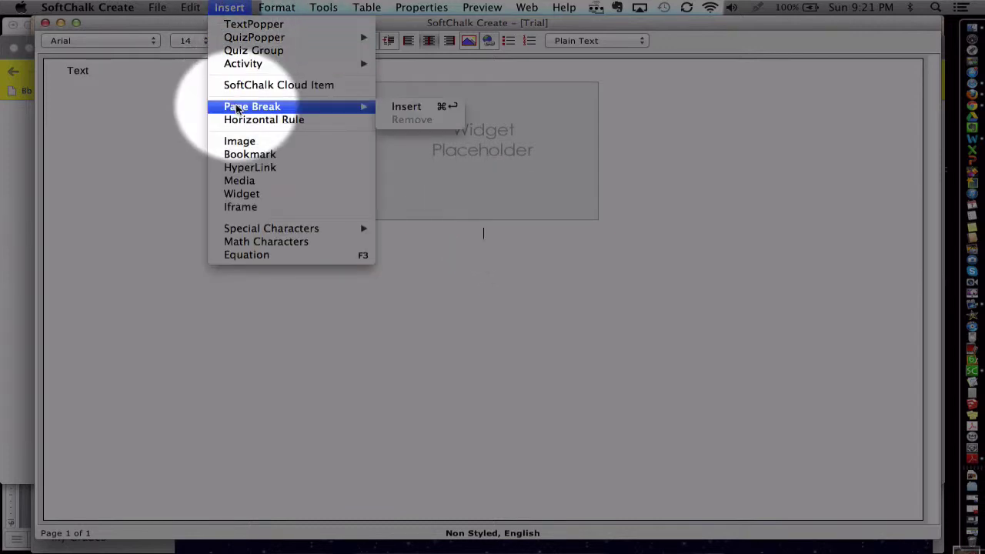
{"action": "left_click", "coordinate": [384, 112]}
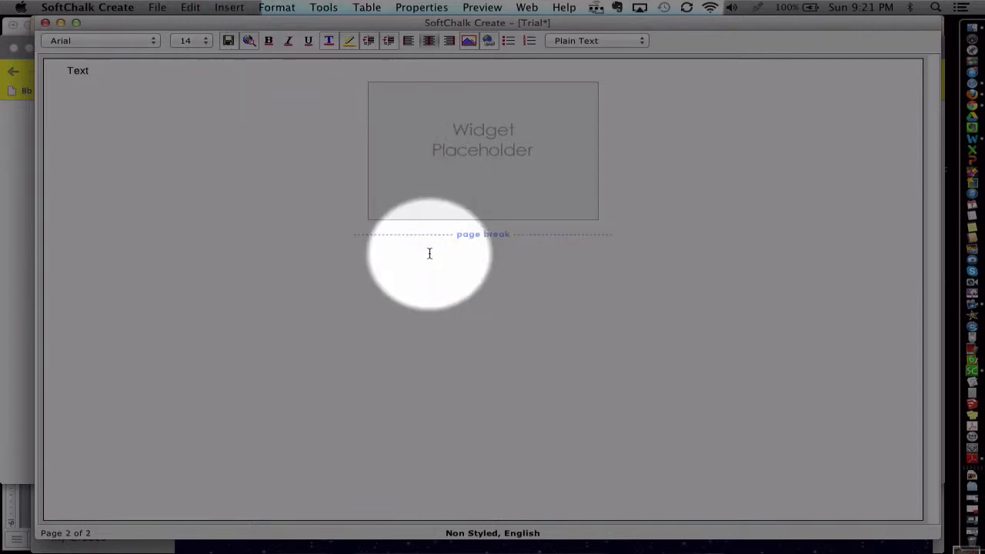
Add a centered "Text Header" line below the page break and start a left-aligned blank line under it
{"action": "type", "text": "T"}
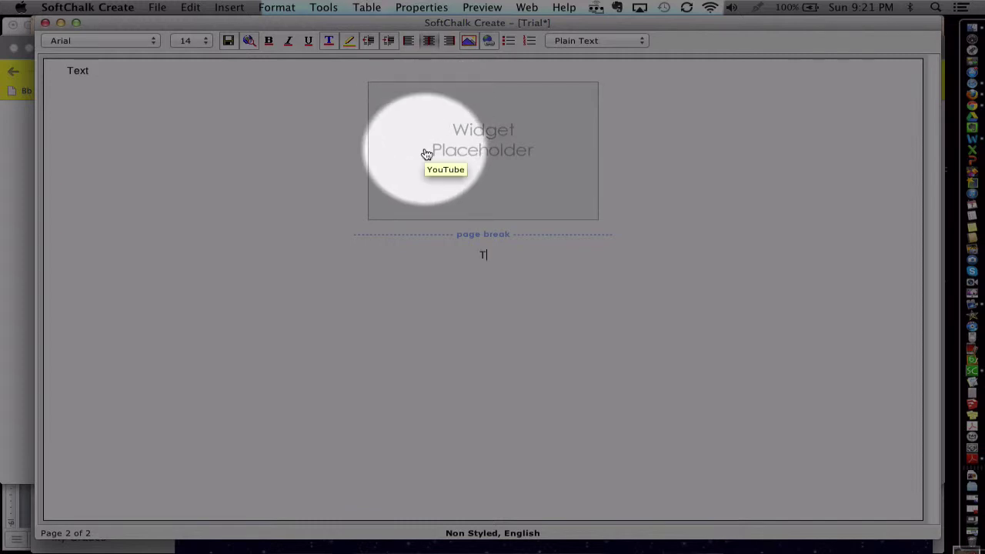
{"action": "type", "text": "ext Header"}
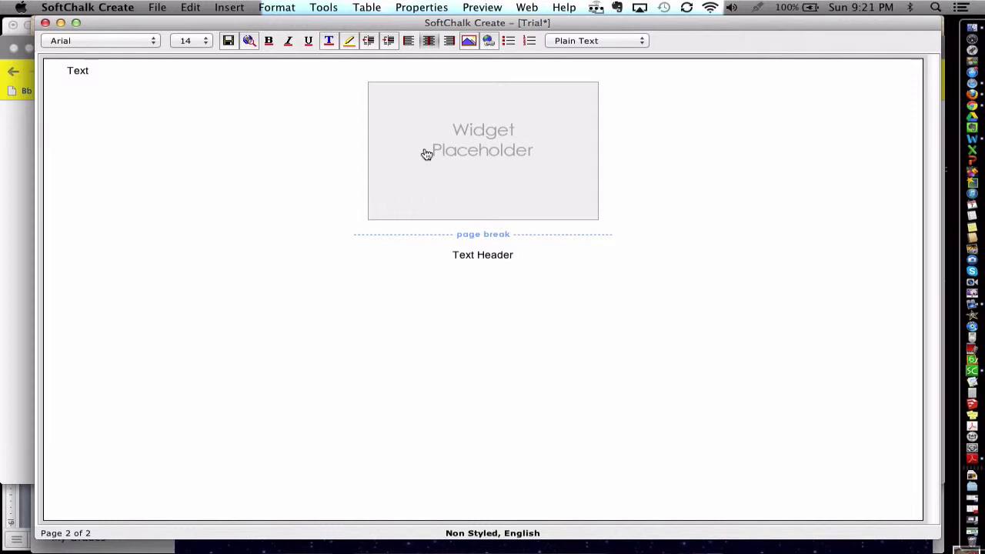
{"action": "key", "text": "Return"}
{"action": "left_click", "coordinate": [409, 42]}
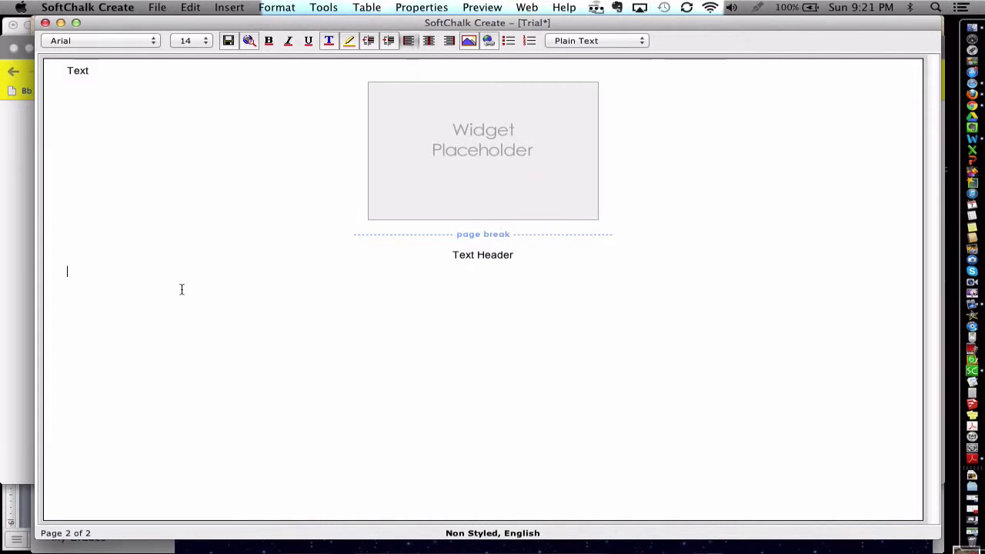
Start inserting an Iframe below the header and give it the description "CNN iFrame"
{"action": "left_click", "coordinate": [229, 8]}
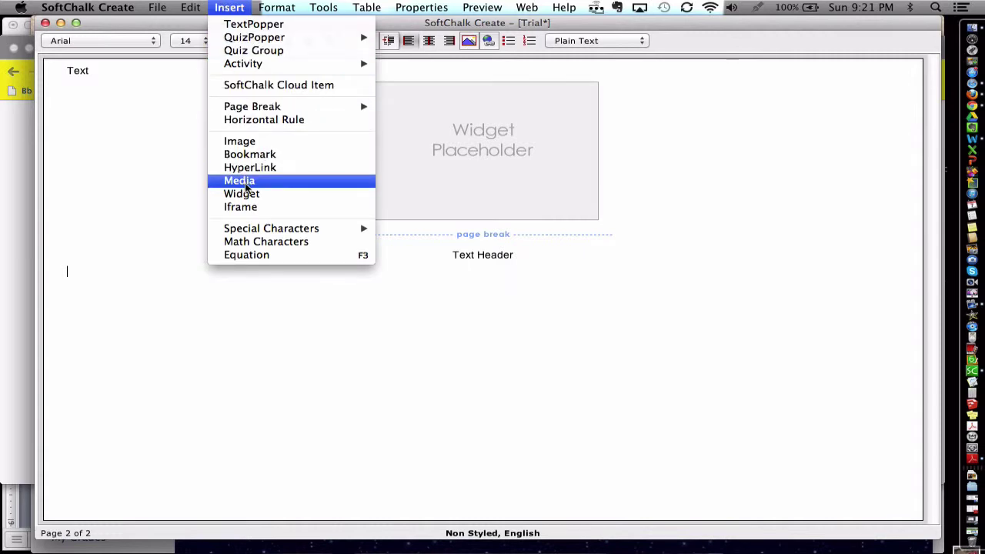
{"action": "left_click", "coordinate": [247, 206]}
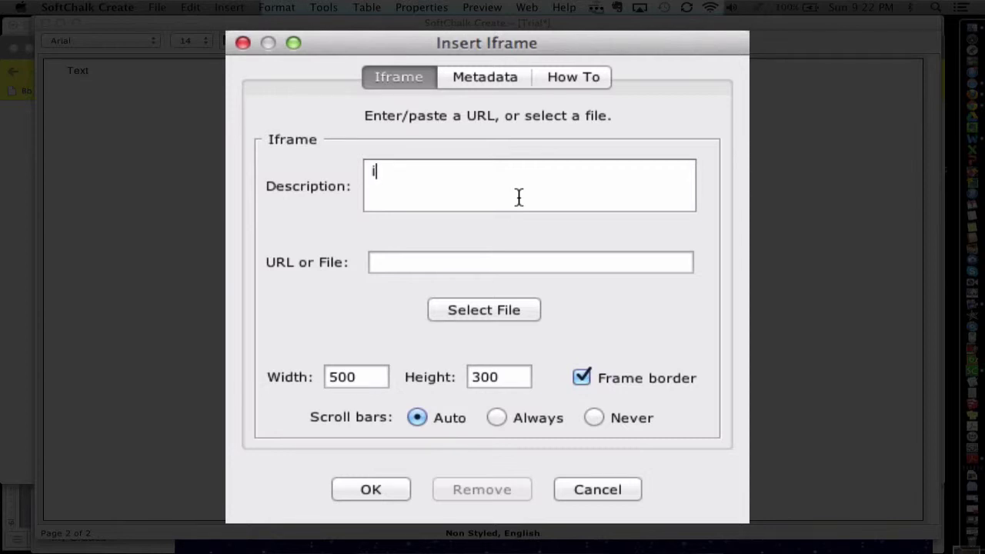
{"action": "type", "text": "CNN iFrame"}
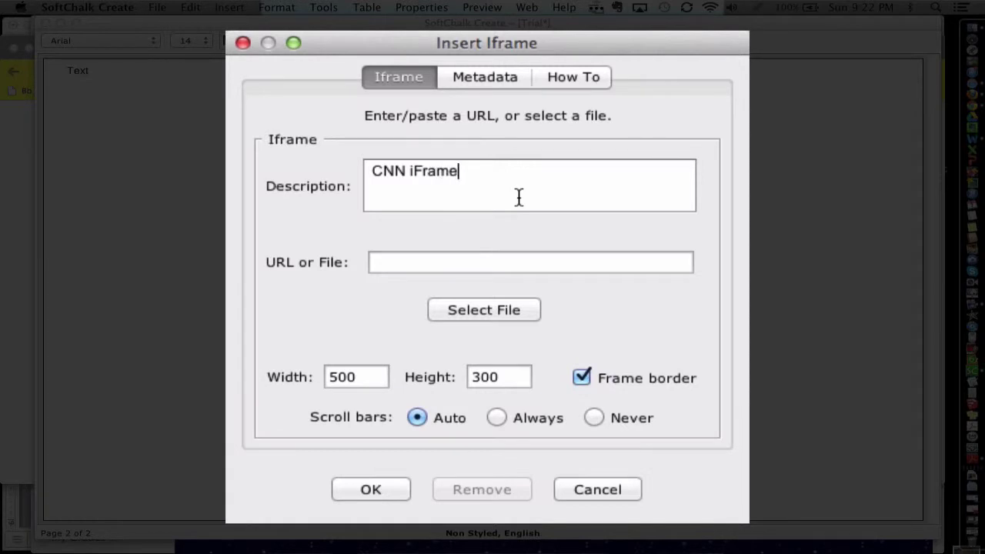
{"action": "left_click", "coordinate": [444, 263]}
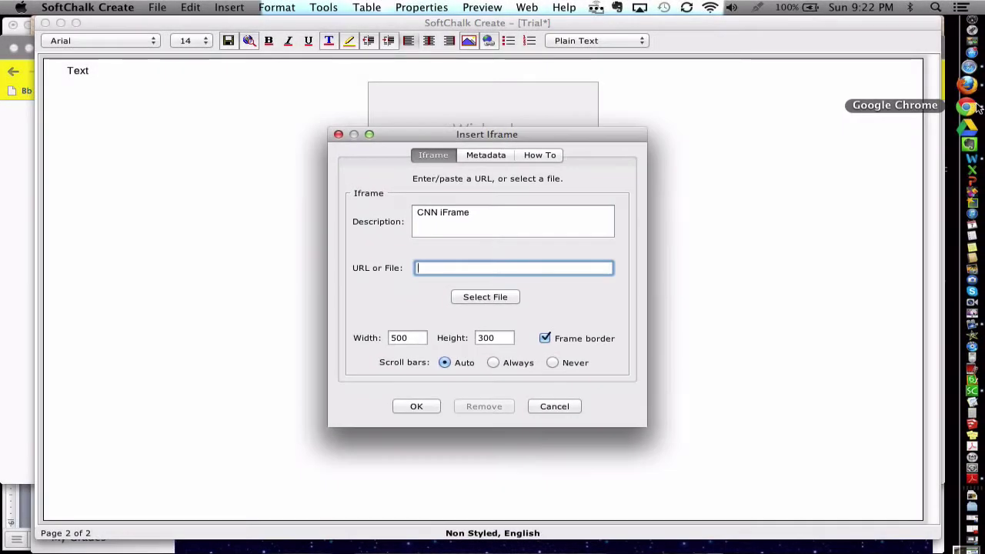
{"action": "left_click", "coordinate": [974, 107]}
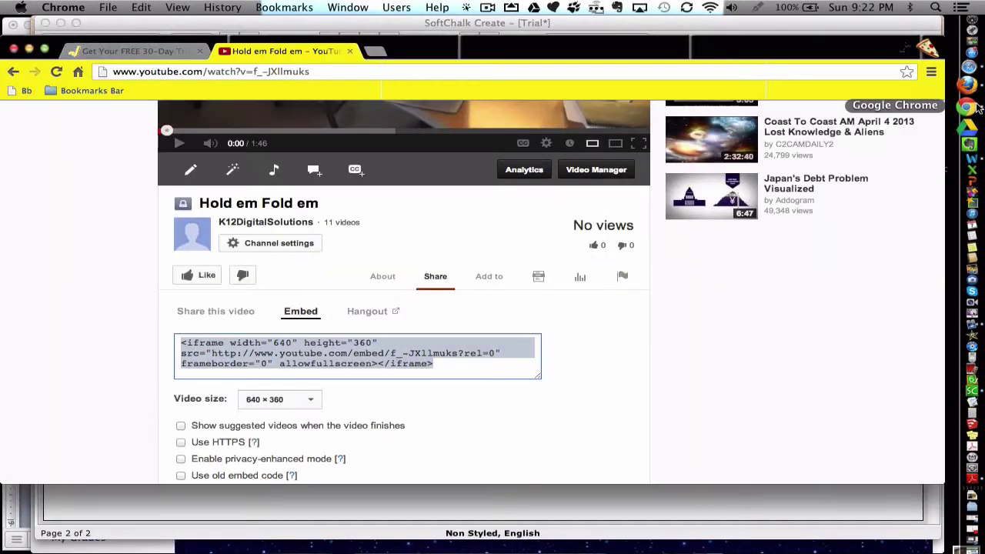
{"action": "left_click", "coordinate": [375, 51]}
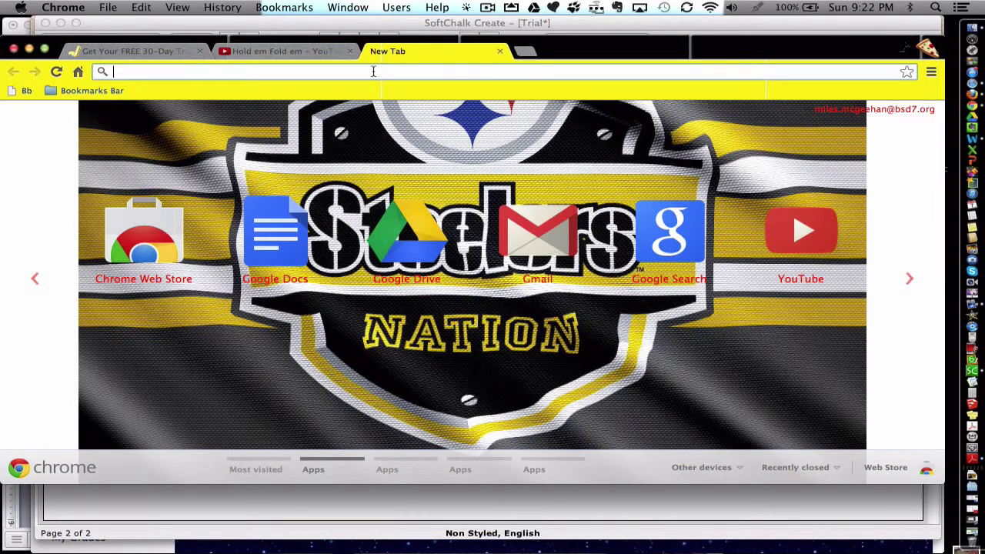
{"action": "type", "text": "CNN."}
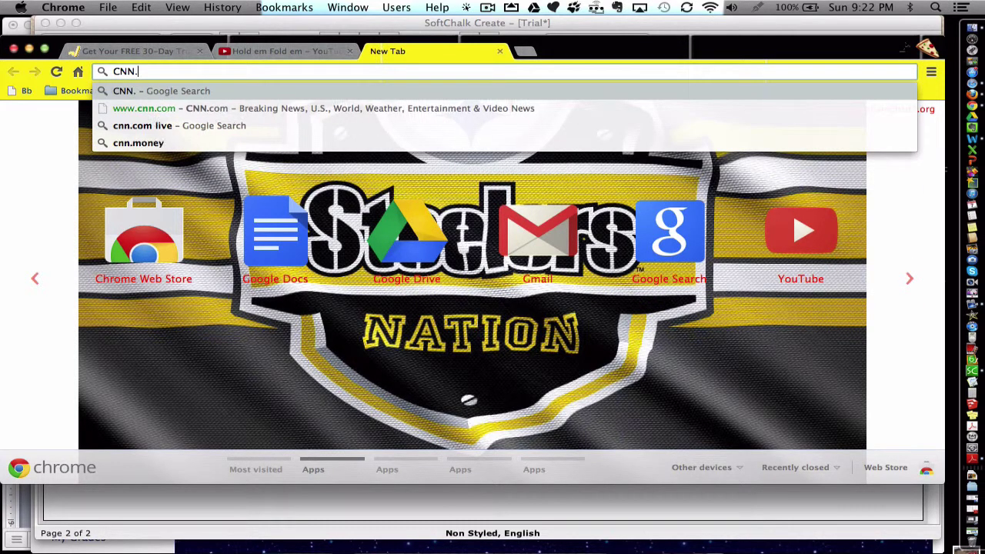
{"action": "key", "text": "Down"}
{"action": "key", "text": "Return"}
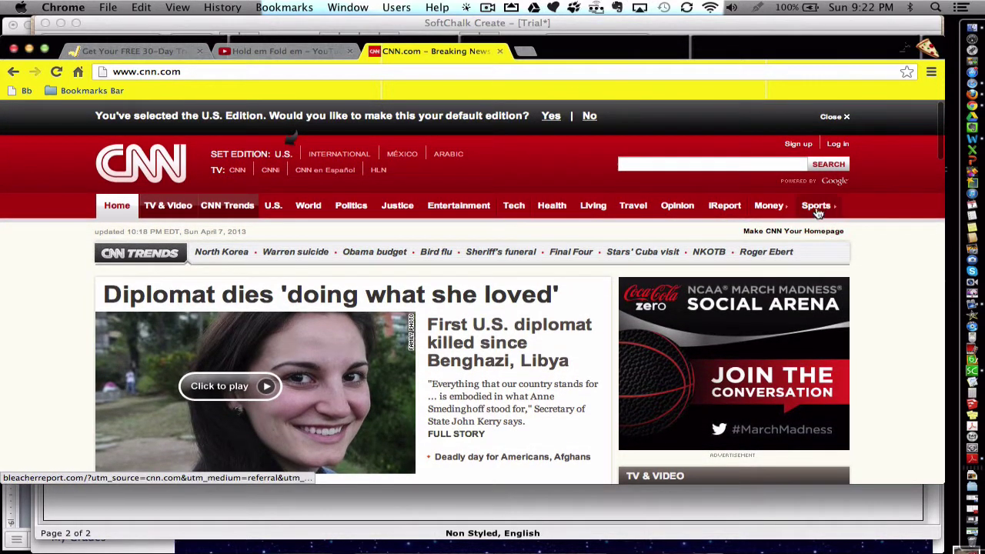
{"action": "left_click", "coordinate": [824, 205]}
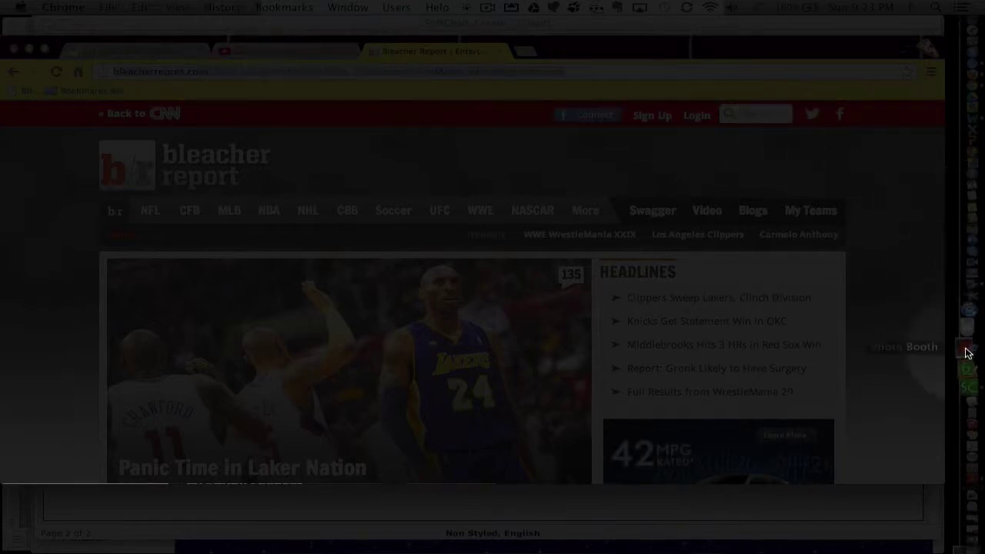
Return to SoftChalk Create and paste the copied sports page address as the iframe's URL
{"action": "left_click", "coordinate": [970, 372]}
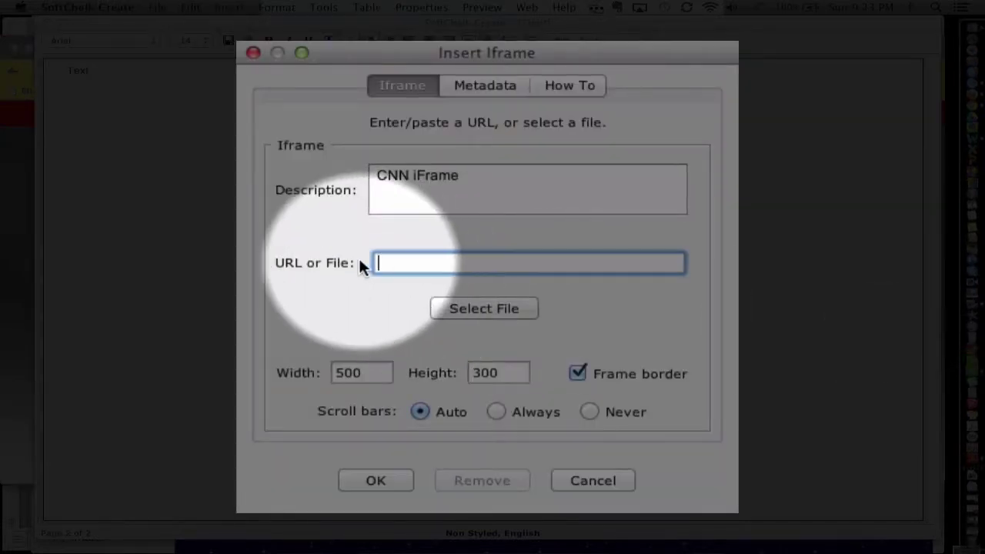
{"action": "left_click", "coordinate": [383, 263]}
{"action": "key", "text": "super+v"}
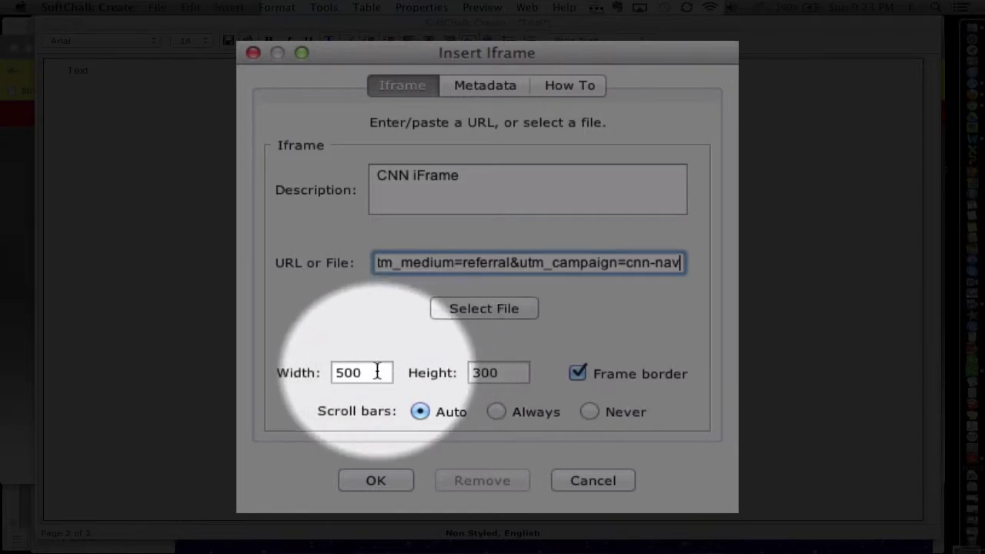
Set the iframe's width to 700 and height to 500, insert it and center its placeholder on the page
{"action": "left_click_drag", "start_coordinate": [377, 372], "coordinate": [331, 372]}
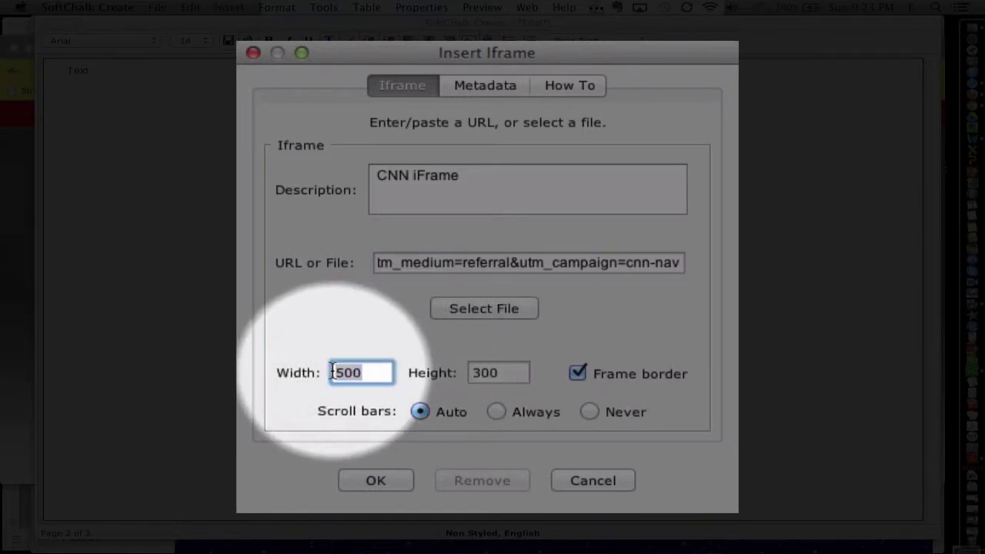
{"action": "type", "text": "700"}
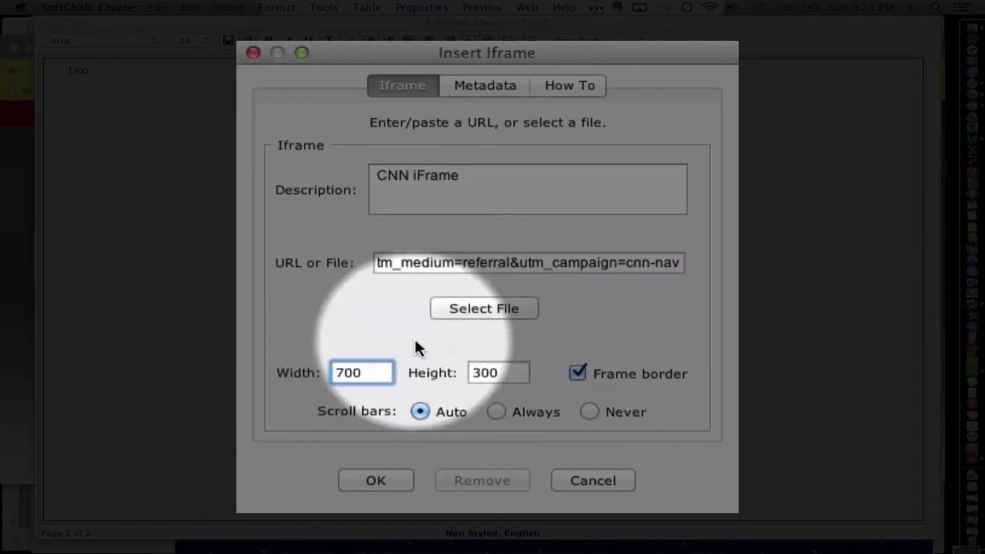
{"action": "left_click", "coordinate": [502, 377]}
{"action": "double_click", "coordinate": [501, 377]}
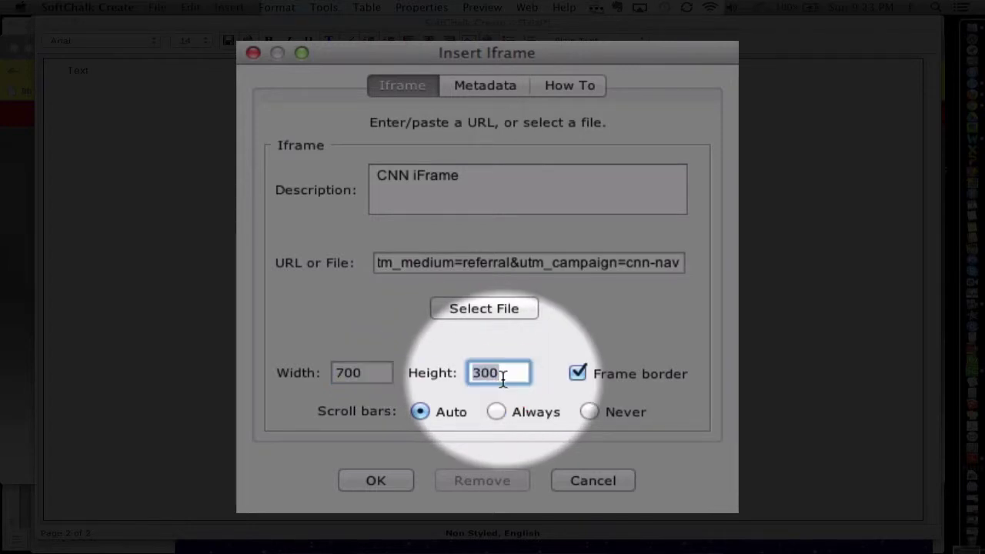
{"action": "type", "text": "500"}
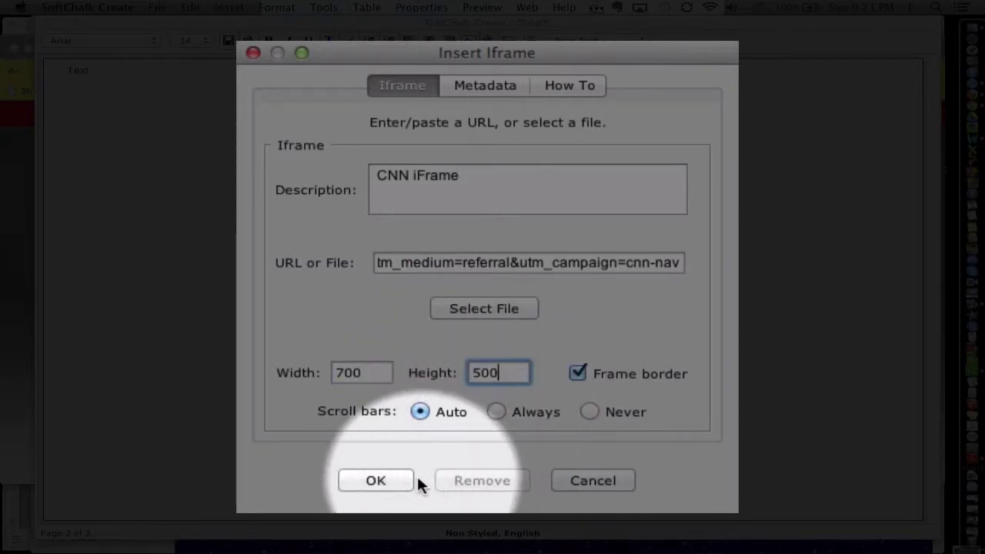
{"action": "left_click", "coordinate": [406, 482]}
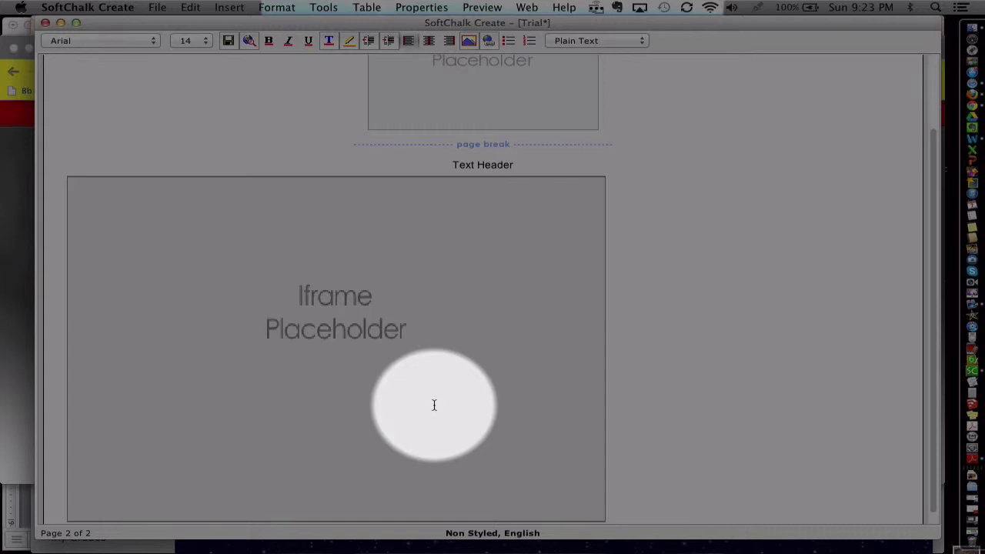
{"action": "left_click", "coordinate": [429, 40]}
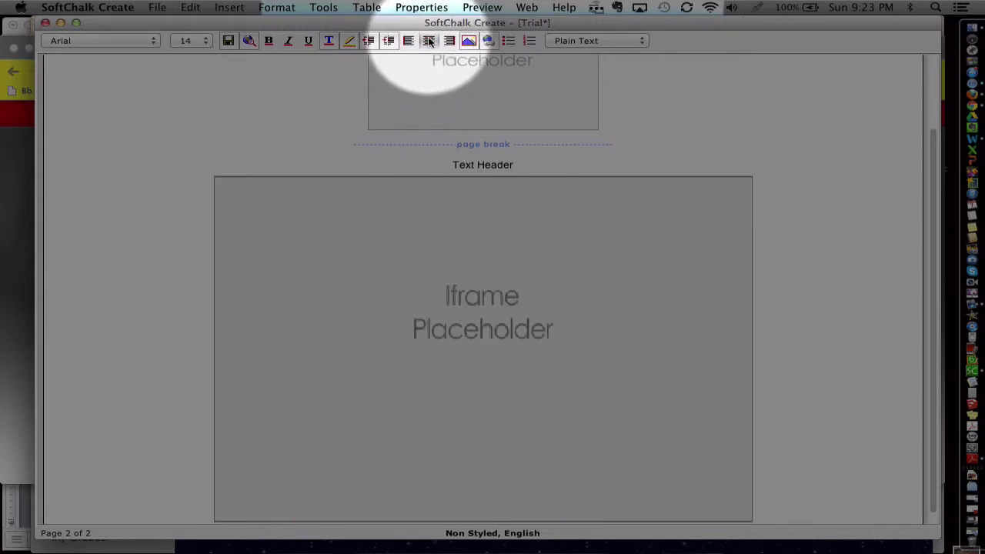
Preview the lesson in the browser, saving the current changes, and go to its second page
{"action": "left_click", "coordinate": [250, 43]}
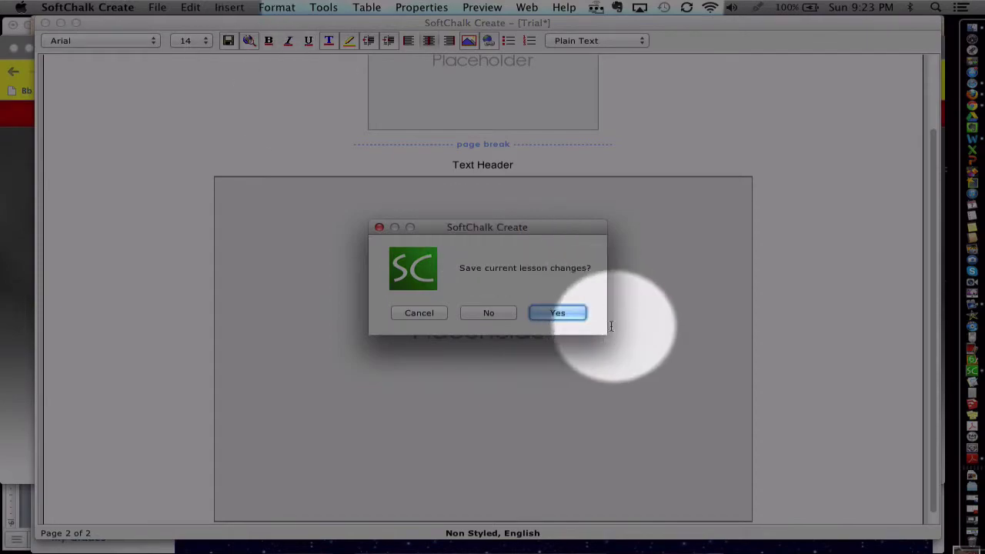
{"action": "left_click", "coordinate": [576, 313]}
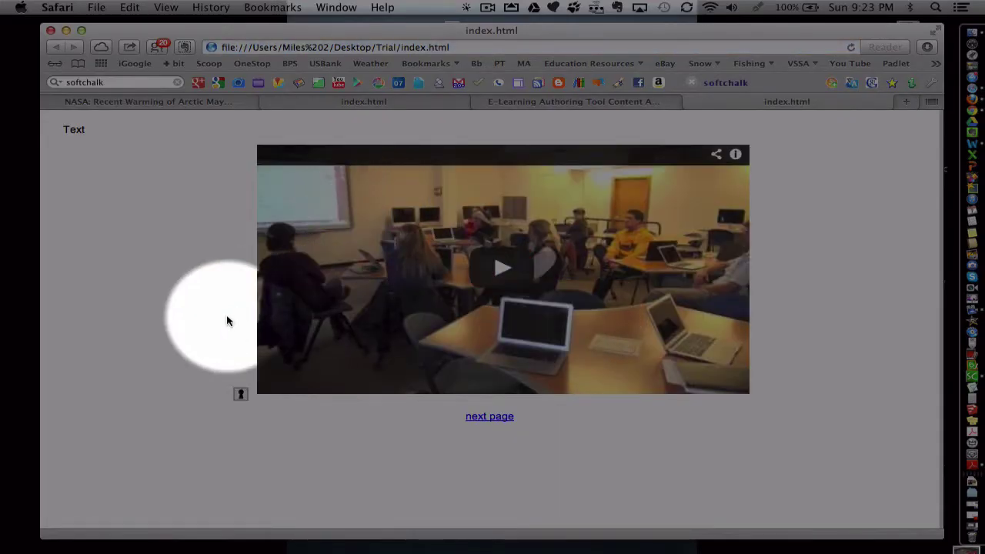
{"action": "left_click", "coordinate": [481, 417]}
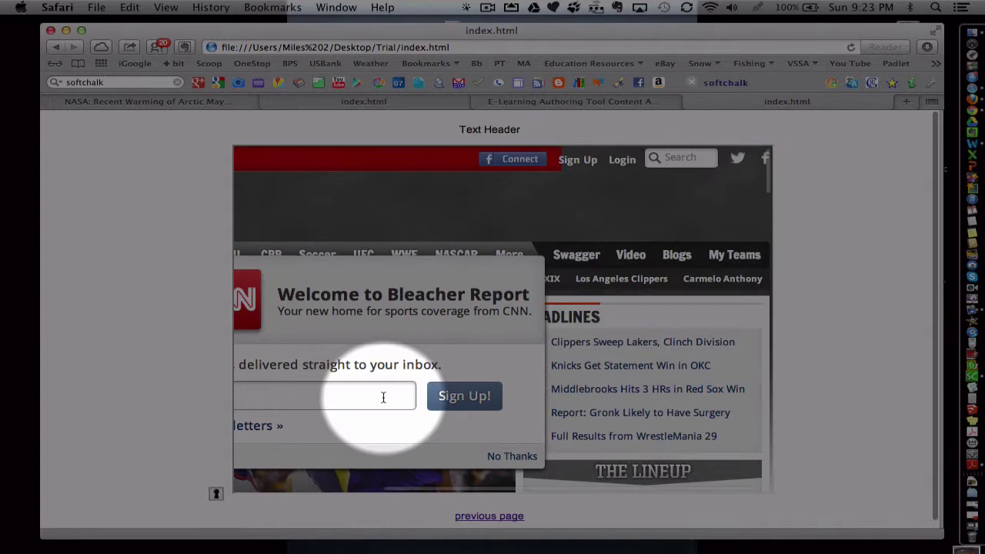
Examine the embedded sports page in the preview, checking how its content fits and scrolls within the iframe
{"action": "scroll", "coordinate": [383, 397], "scroll_direction": "down", "scroll_amount": 10}
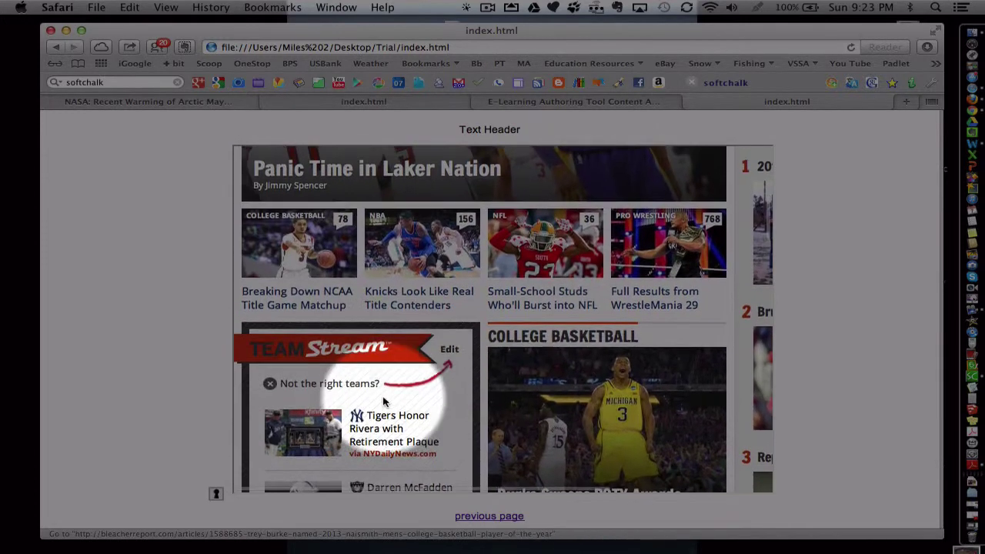
{"action": "scroll", "coordinate": [383, 401], "scroll_direction": "up", "scroll_amount": 5}
{"action": "scroll", "coordinate": [384, 402], "scroll_direction": "right", "scroll_amount": 3}
{"action": "scroll", "coordinate": [383, 401], "scroll_direction": "down", "scroll_amount": 3}
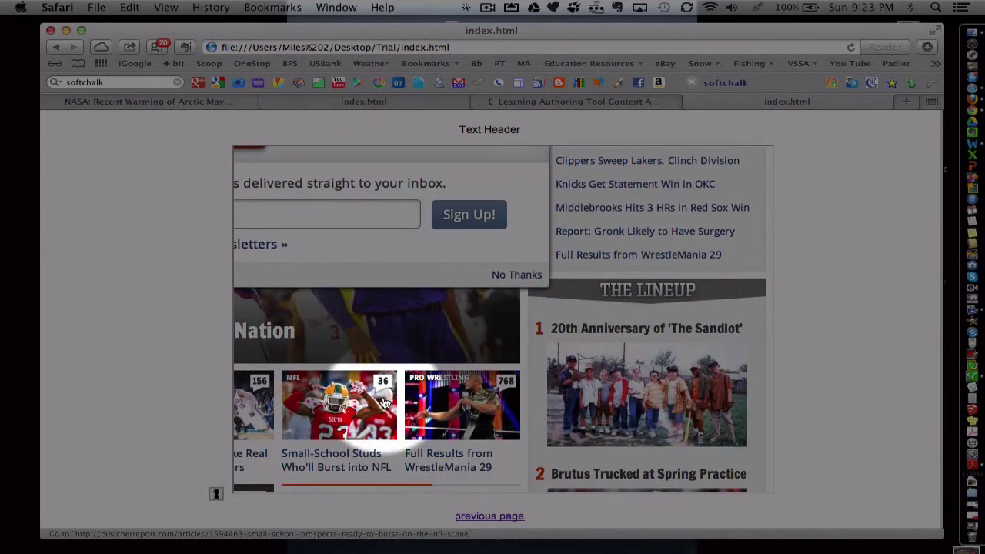
{"action": "scroll", "coordinate": [423, 310], "scroll_direction": "left", "scroll_amount": 5}
{"action": "scroll", "coordinate": [423, 304], "scroll_direction": "up", "scroll_amount": 5}
{"action": "scroll", "coordinate": [424, 304], "scroll_direction": "right", "scroll_amount": 4}
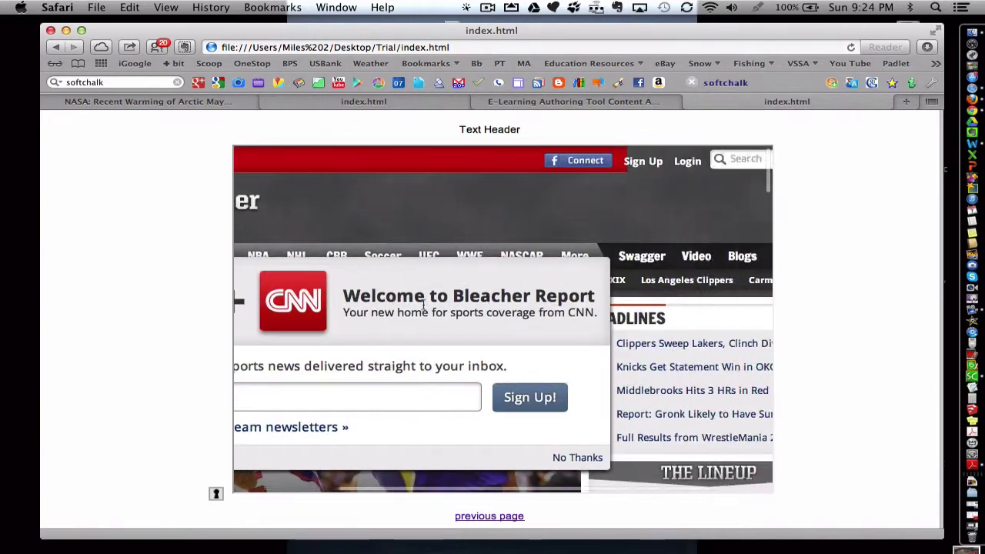
{"action": "scroll", "coordinate": [423, 304], "scroll_direction": "down", "scroll_amount": 5}
{"action": "scroll", "coordinate": [431, 292], "scroll_direction": "left", "scroll_amount": 4}
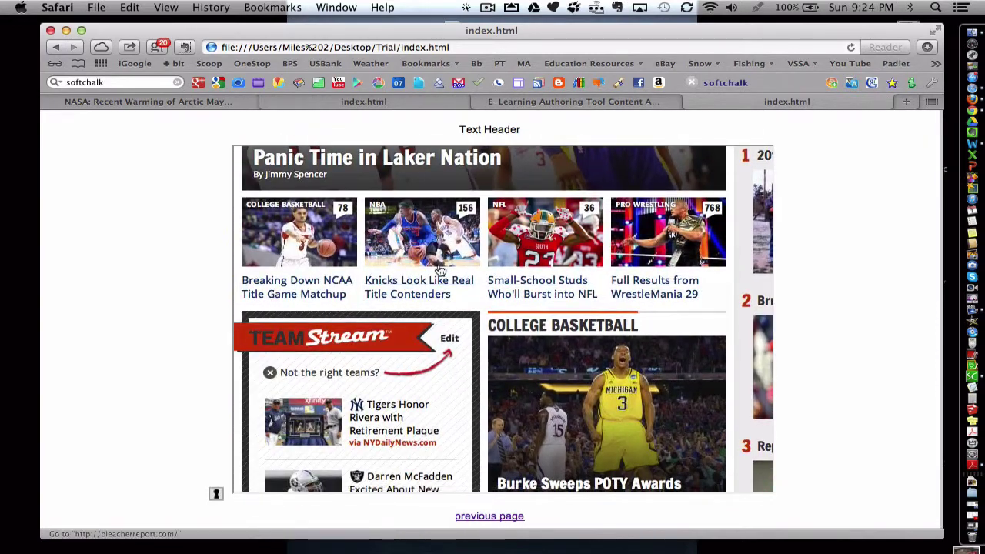
Return to SoftChalk Create and resize the CNN iframe to a width of 900 and a height of 600
{"action": "left_click", "coordinate": [971, 373]}
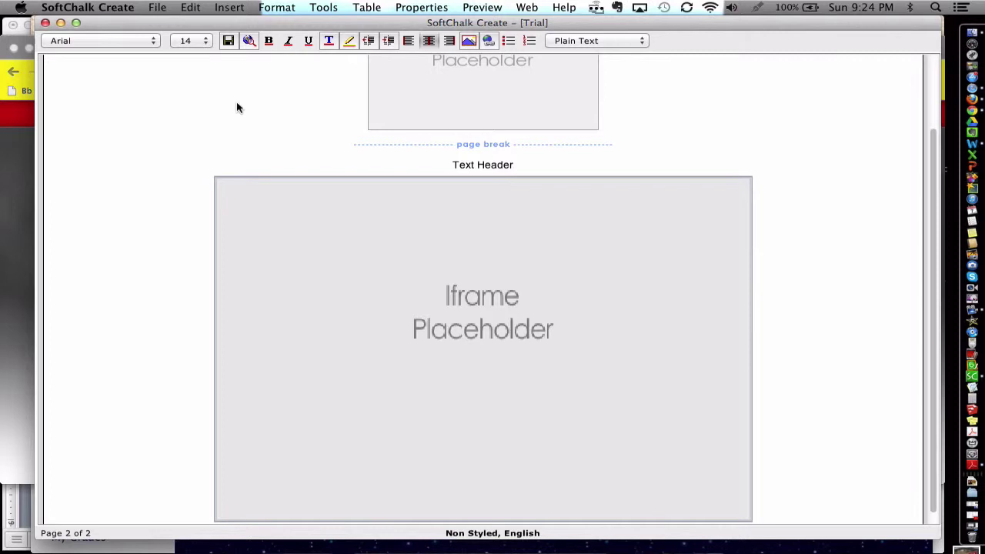
{"action": "left_click", "coordinate": [231, 7]}
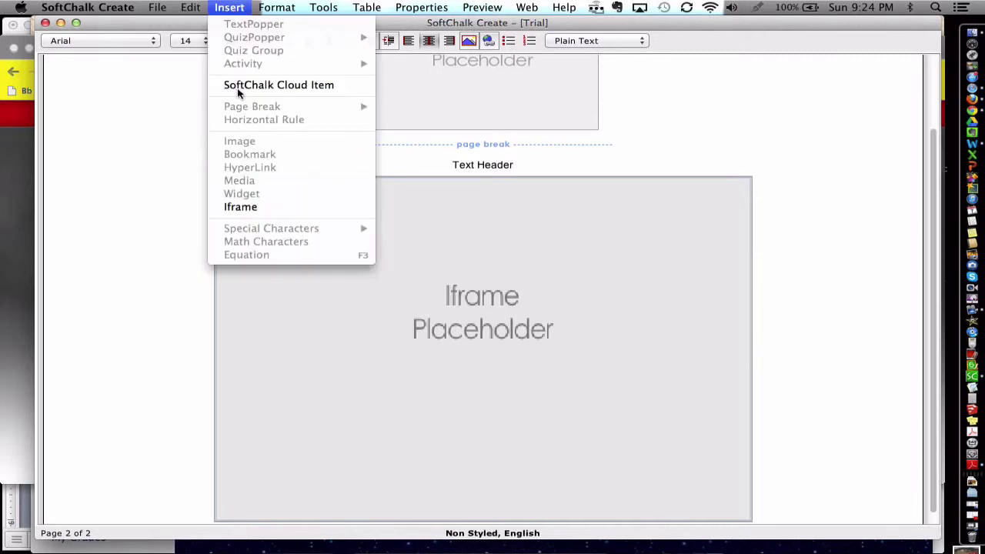
{"action": "left_click", "coordinate": [247, 208]}
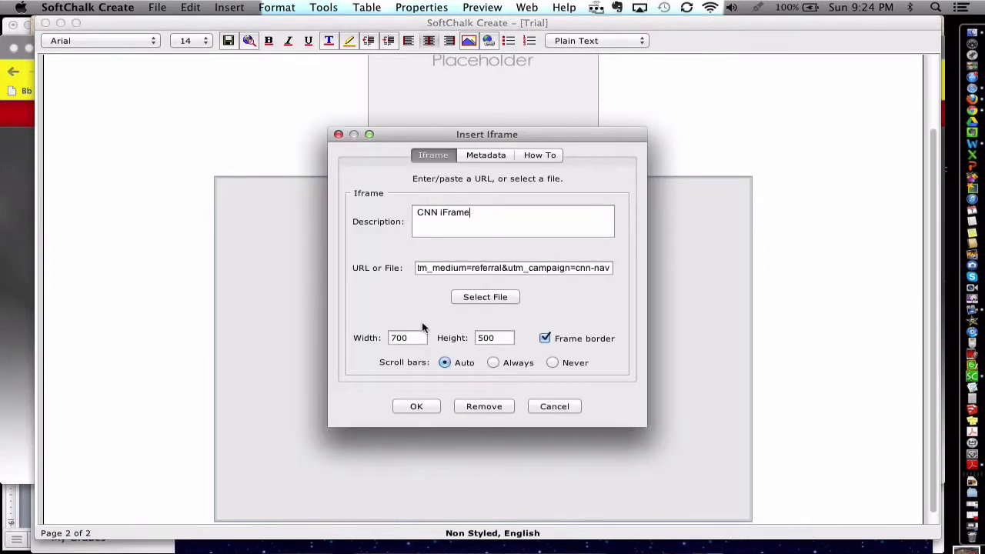
{"action": "left_click_drag", "start_coordinate": [417, 337], "coordinate": [383, 336]}
{"action": "type", "text": "900"}
{"action": "left_click_drag", "start_coordinate": [502, 338], "coordinate": [473, 338]}
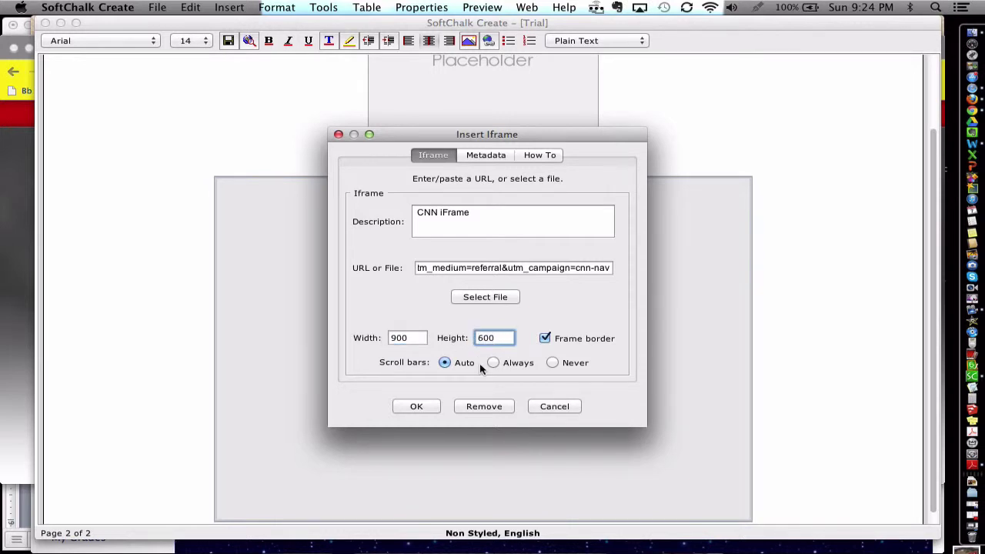
{"action": "left_click", "coordinate": [431, 405]}
{"action": "scroll", "coordinate": [431, 405], "scroll_direction": "down", "scroll_amount": 2}
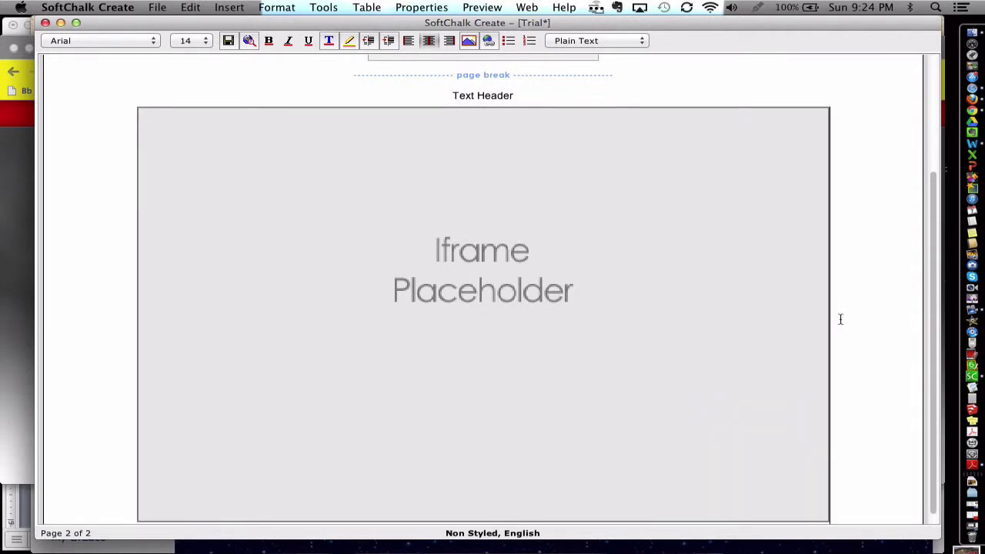
{"action": "scroll", "coordinate": [840, 319], "scroll_direction": "down", "scroll_amount": 2}
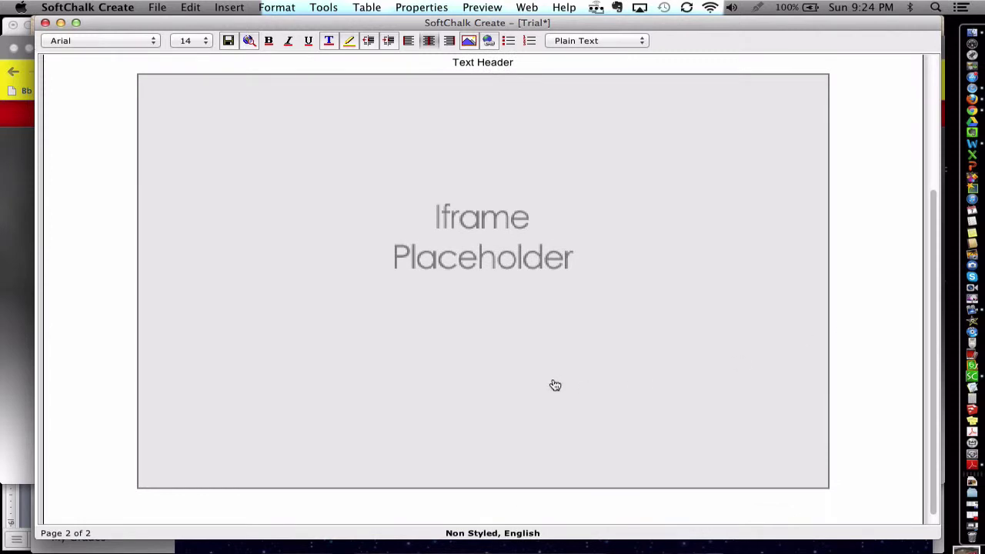
Start a new True/False QuizPopper question and review its feedback and hint settings
{"action": "left_click", "coordinate": [240, 7]}
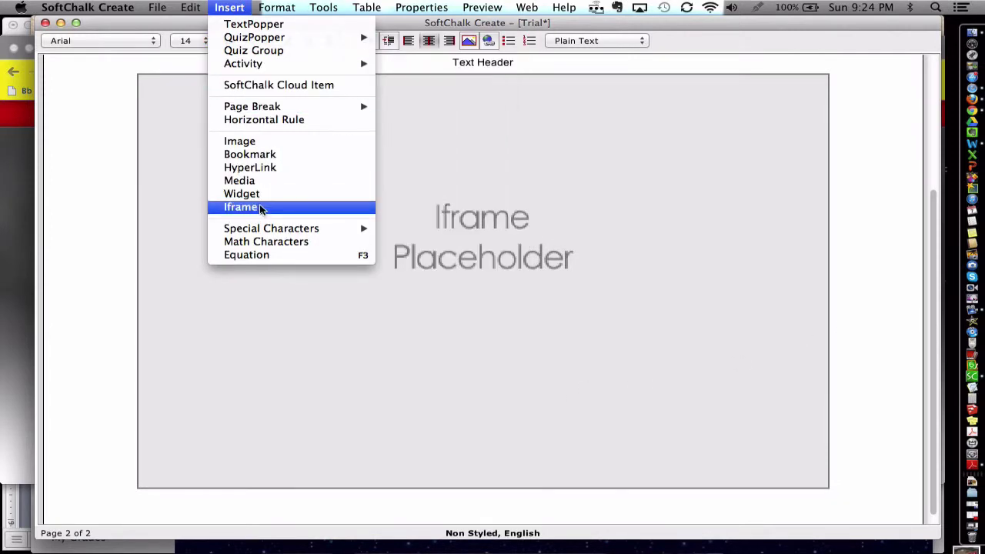
{"action": "mouse_move", "coordinate": [258, 39]}
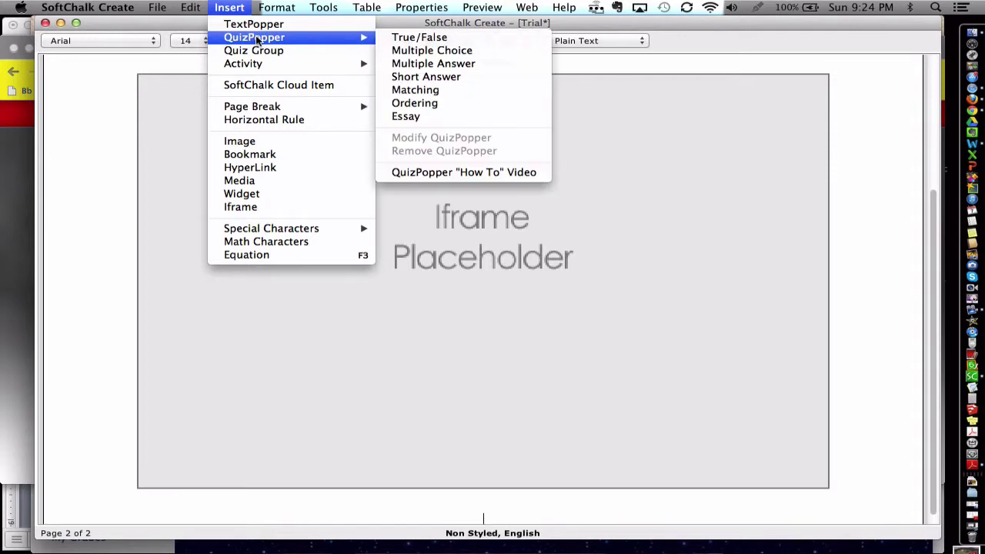
{"action": "left_click", "coordinate": [410, 37]}
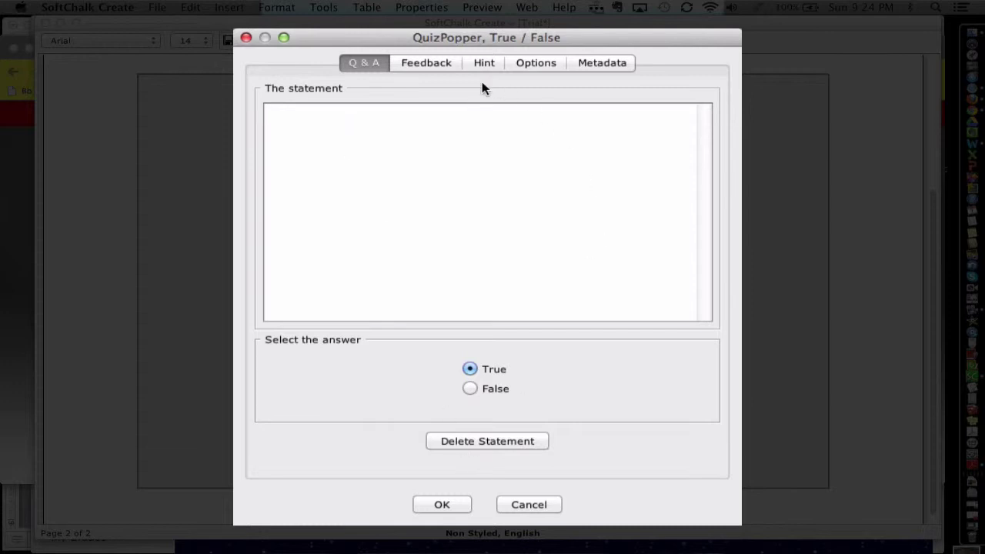
{"action": "left_click", "coordinate": [429, 61]}
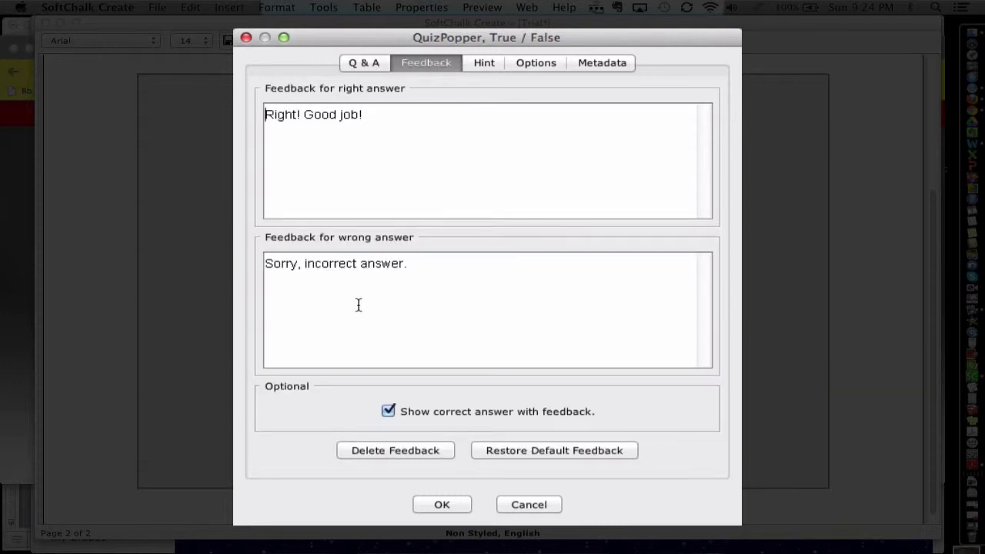
{"action": "left_click_drag", "start_coordinate": [363, 114], "coordinate": [313, 114]}
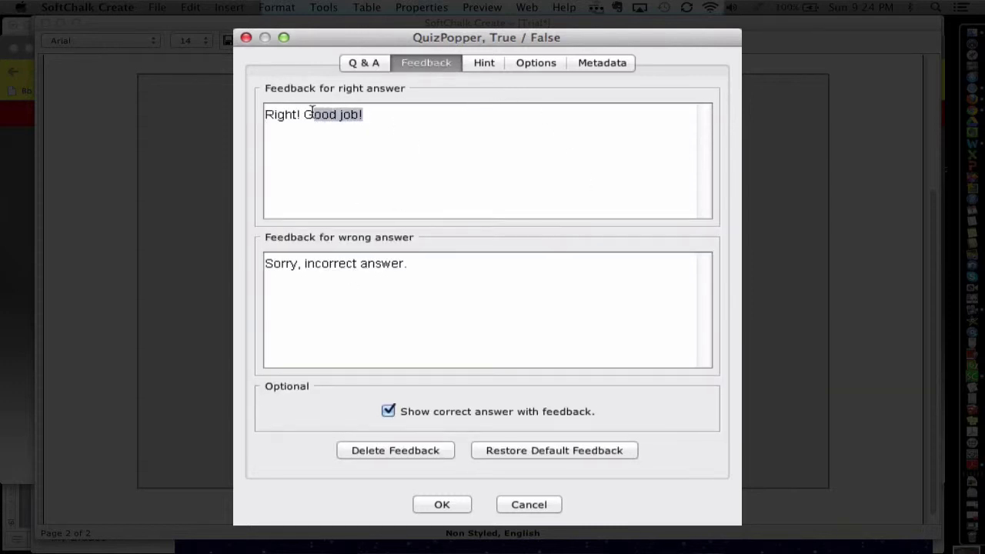
{"action": "left_click", "coordinate": [458, 338]}
{"action": "left_click", "coordinate": [495, 67]}
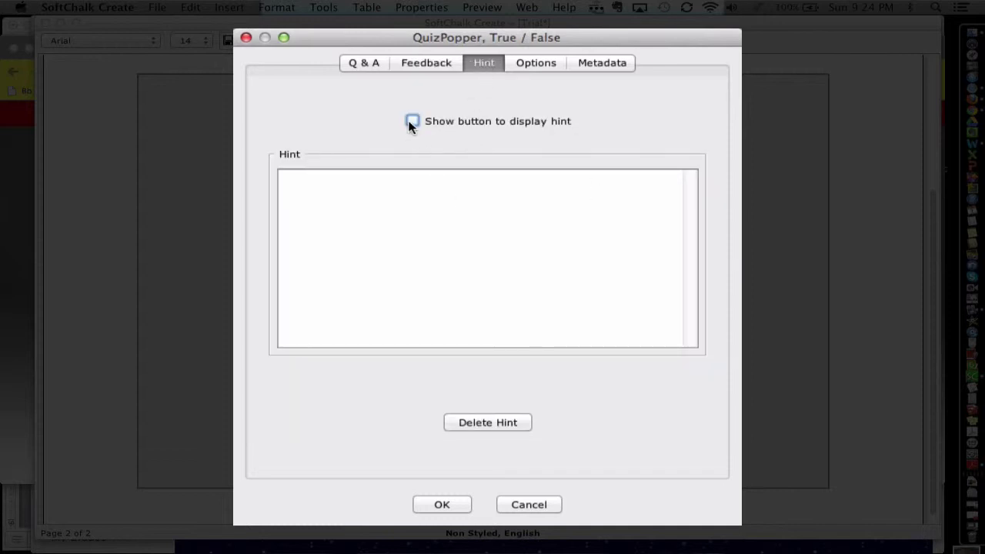
Try the Quiz Me and Self Check opening styles with 0 points in the question's options, and discard the question
{"action": "left_click", "coordinate": [538, 63]}
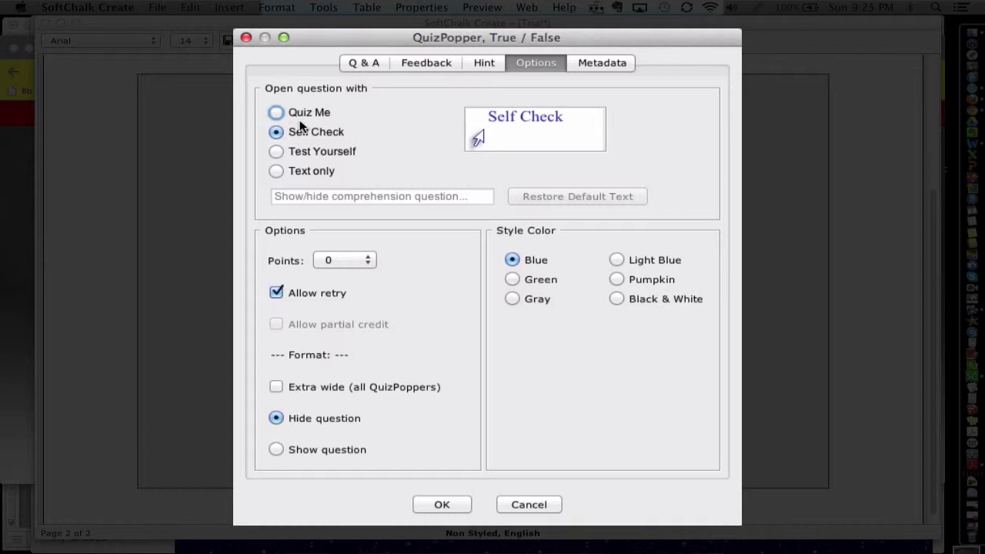
{"action": "left_click", "coordinate": [278, 112]}
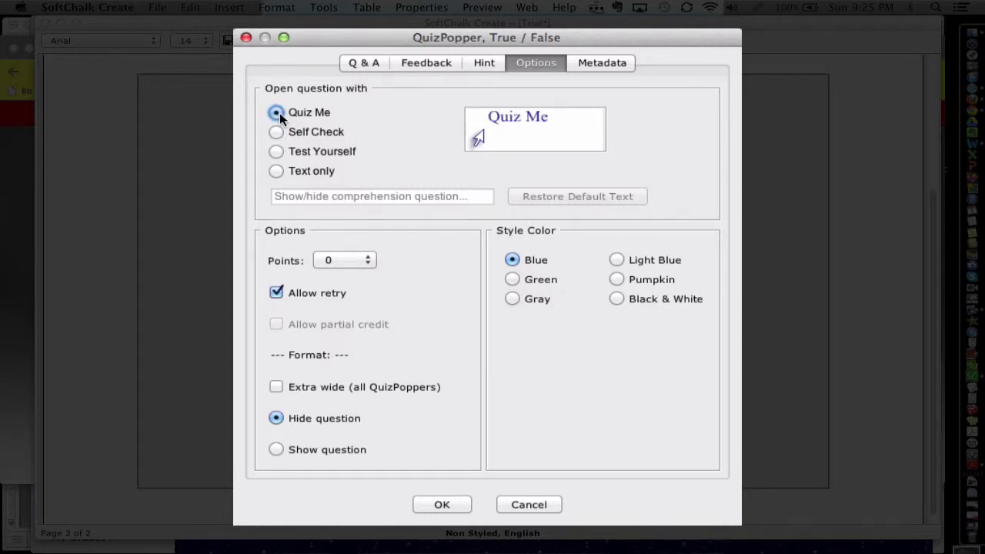
{"action": "left_click", "coordinate": [275, 132]}
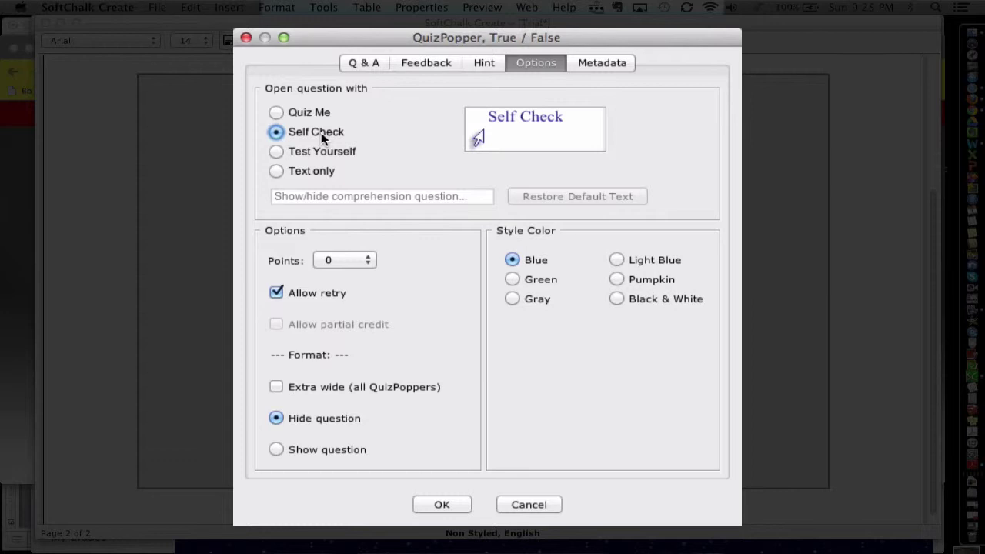
{"action": "left_click", "coordinate": [350, 261]}
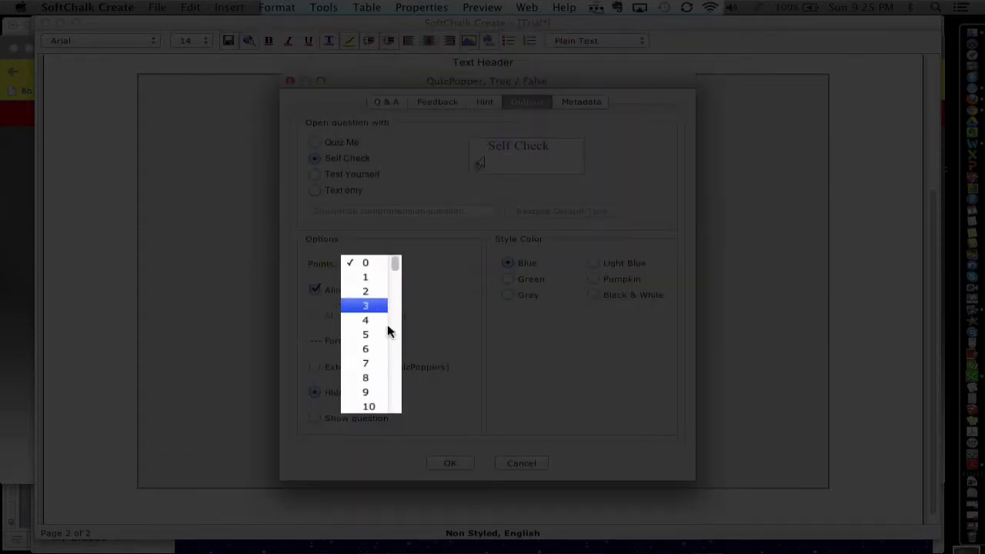
{"action": "left_click", "coordinate": [370, 262]}
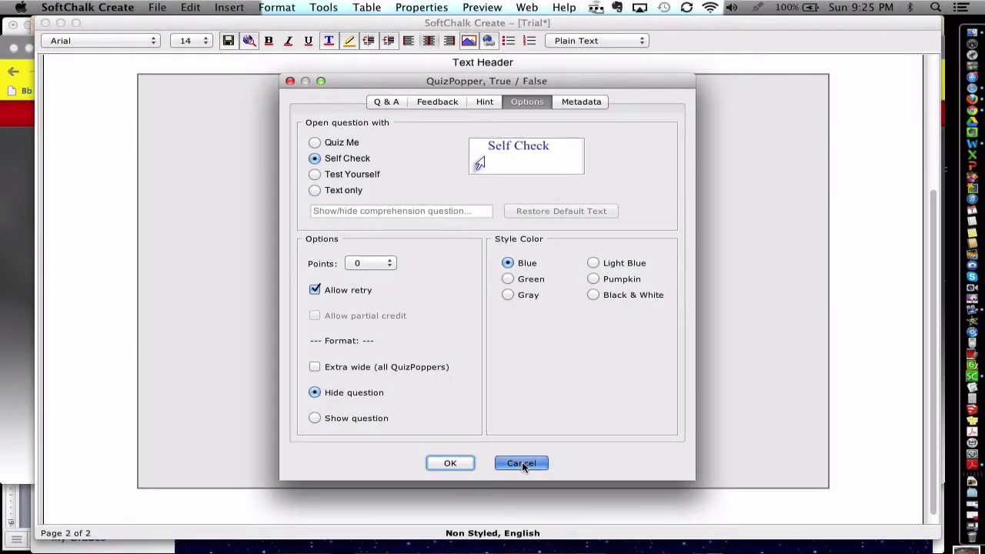
{"action": "left_click", "coordinate": [528, 504]}
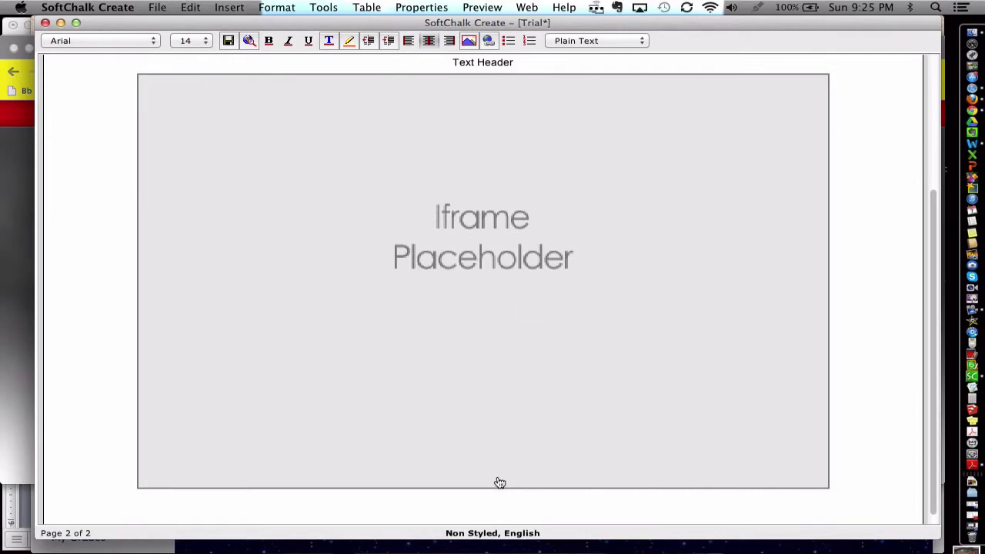
{"action": "left_click", "coordinate": [231, 8]}
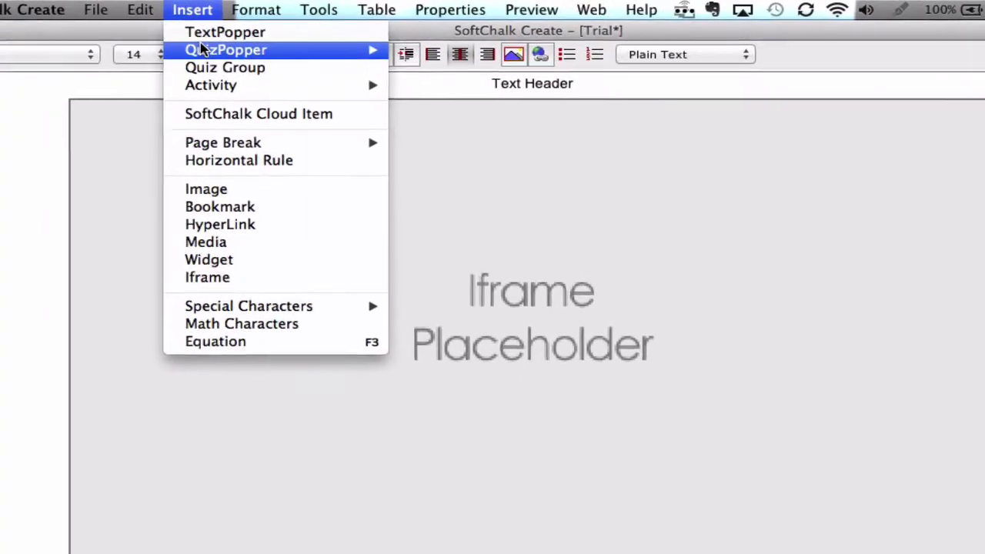
{"action": "mouse_move", "coordinate": [261, 39]}
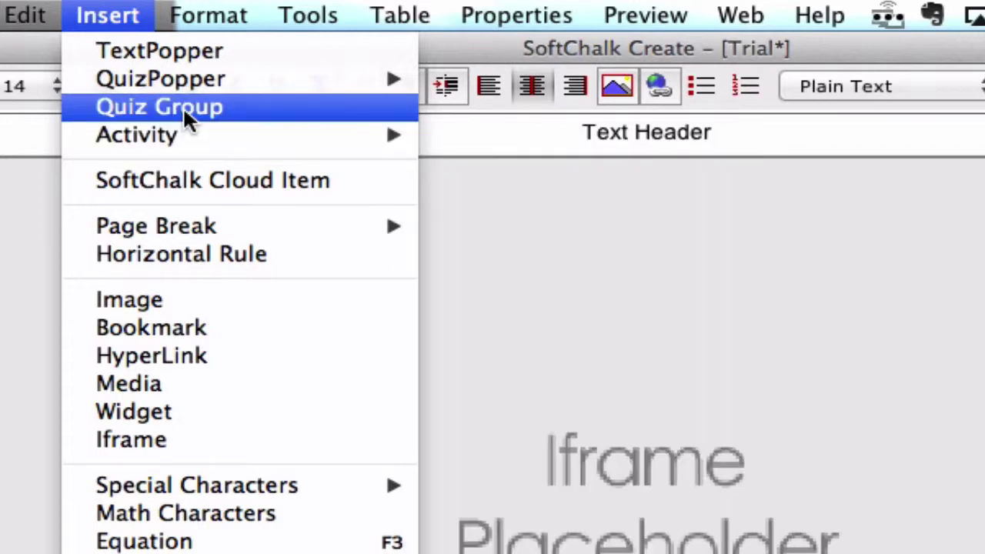
{"action": "mouse_move", "coordinate": [194, 129]}
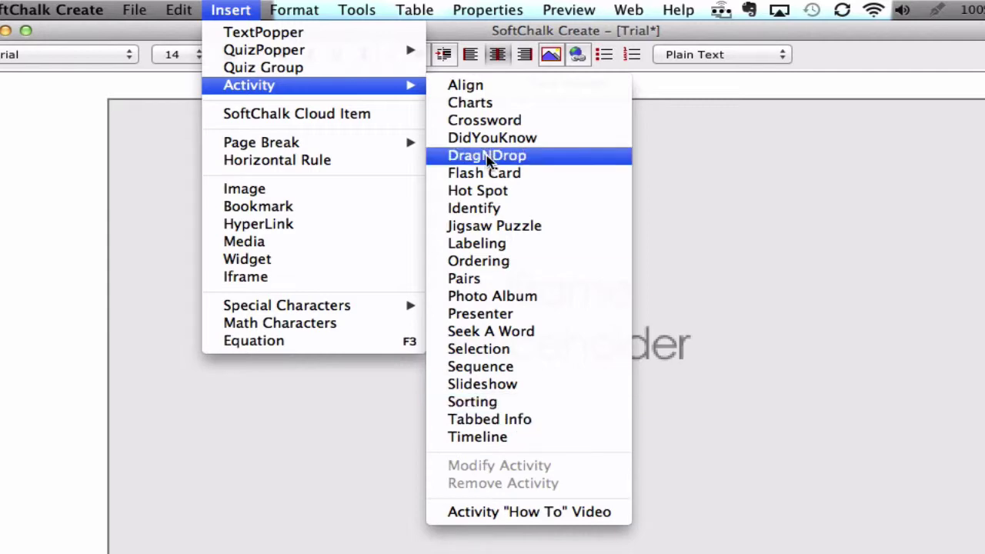
{"action": "left_click", "coordinate": [559, 298]}
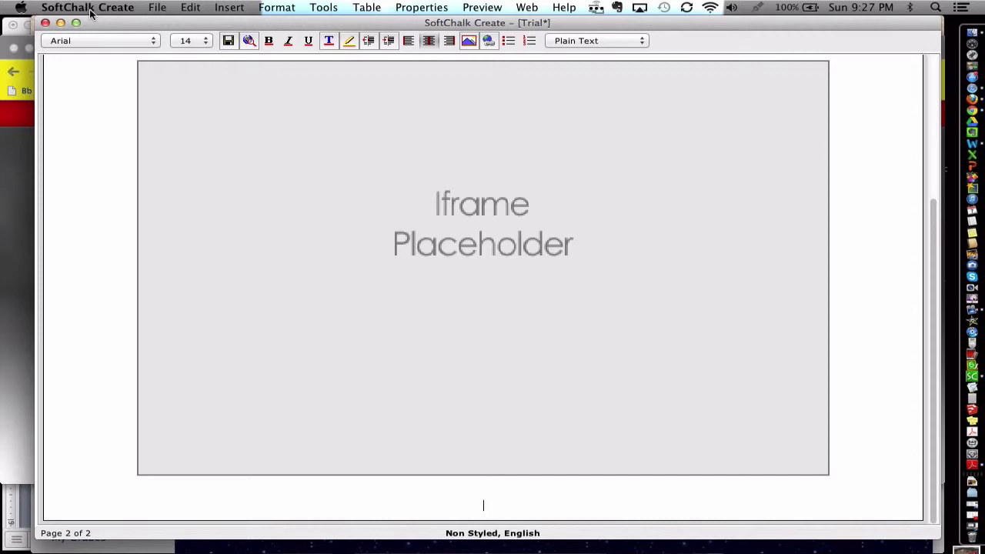
Create a new publish account of type CourseSites by Blackboard with the descriptive name Coursesites
{"action": "left_click", "coordinate": [88, 7]}
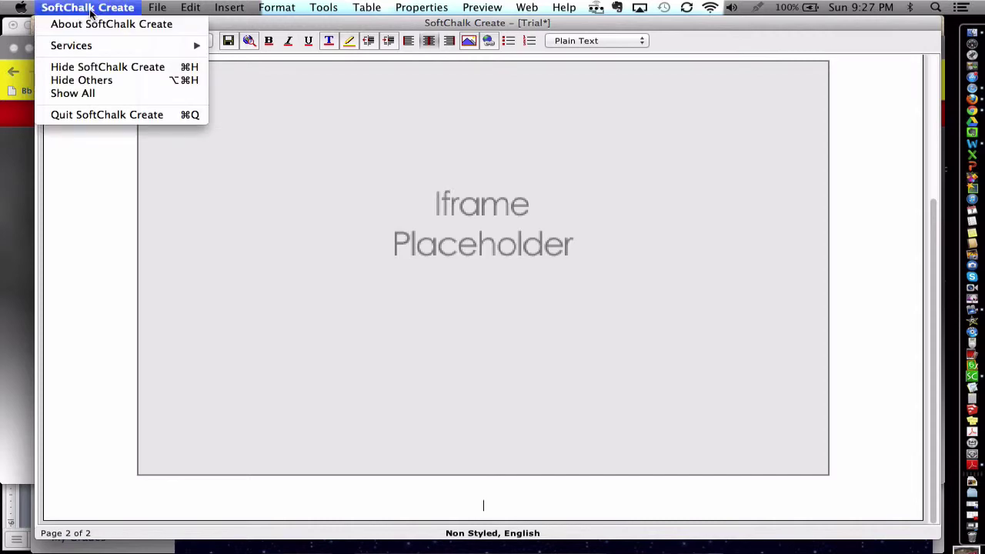
{"action": "mouse_move", "coordinate": [159, 6]}
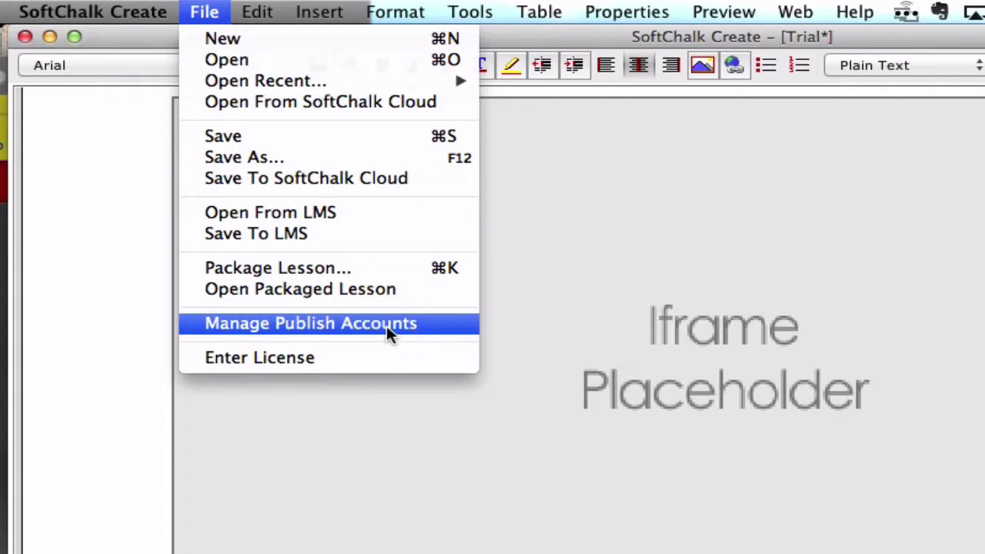
{"action": "left_click", "coordinate": [386, 326]}
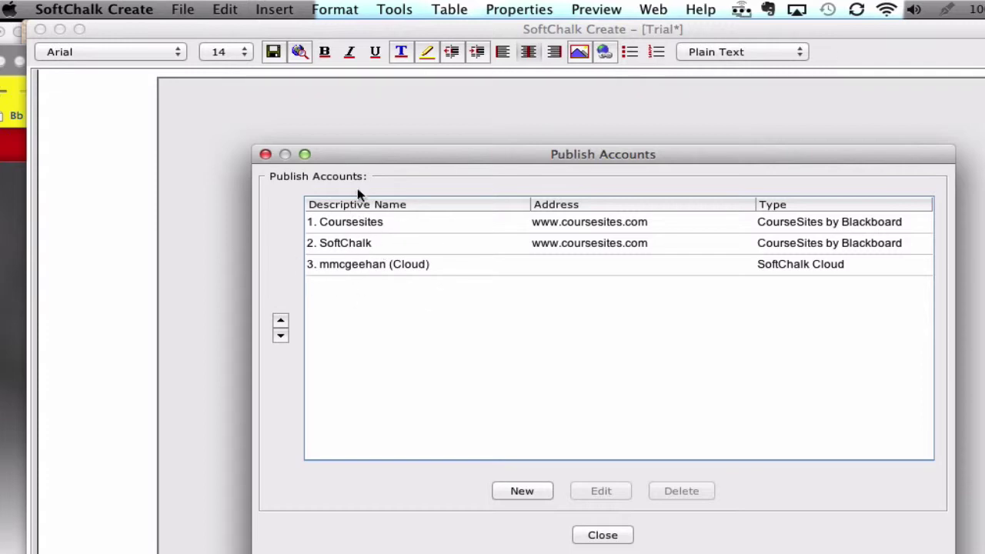
{"action": "left_click", "coordinate": [532, 492]}
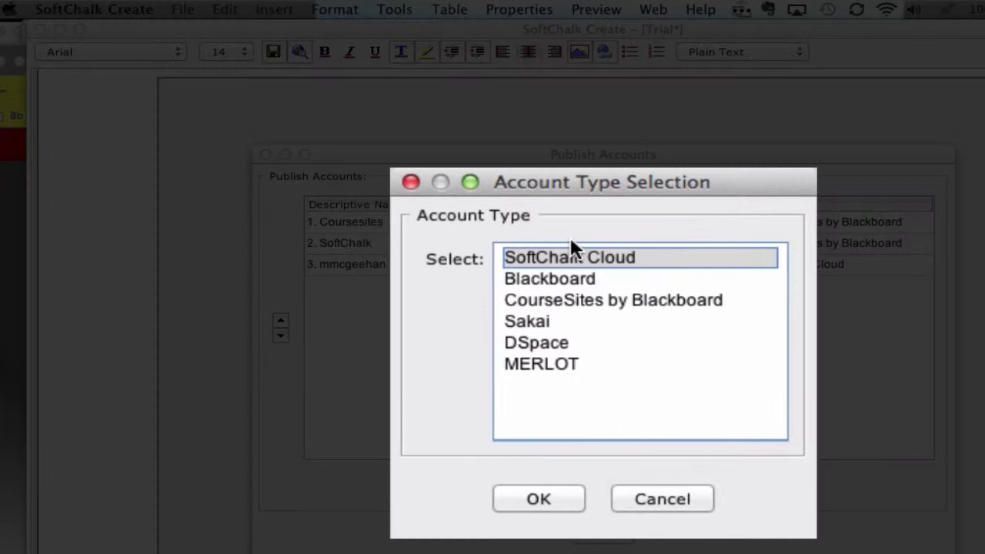
{"action": "left_click", "coordinate": [580, 305]}
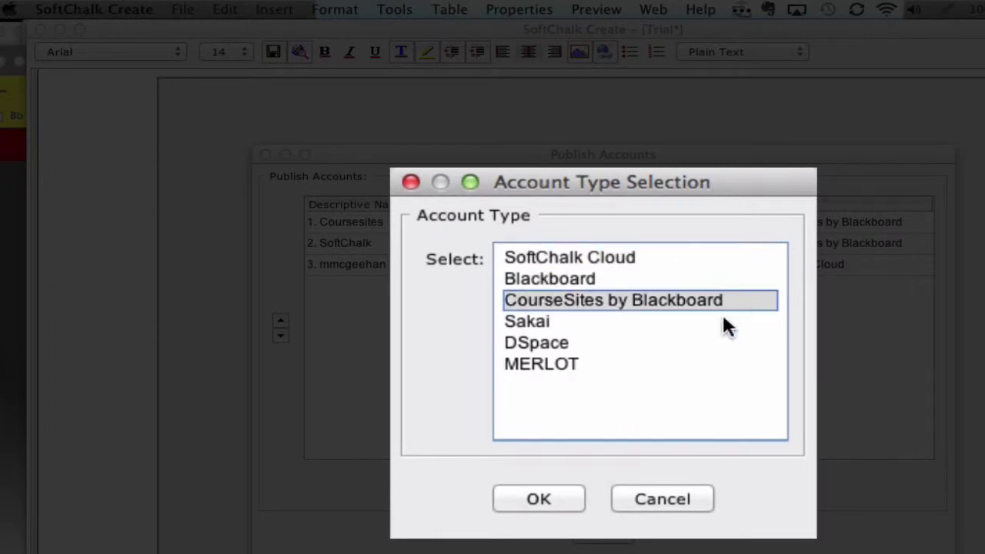
{"action": "left_click", "coordinate": [545, 497]}
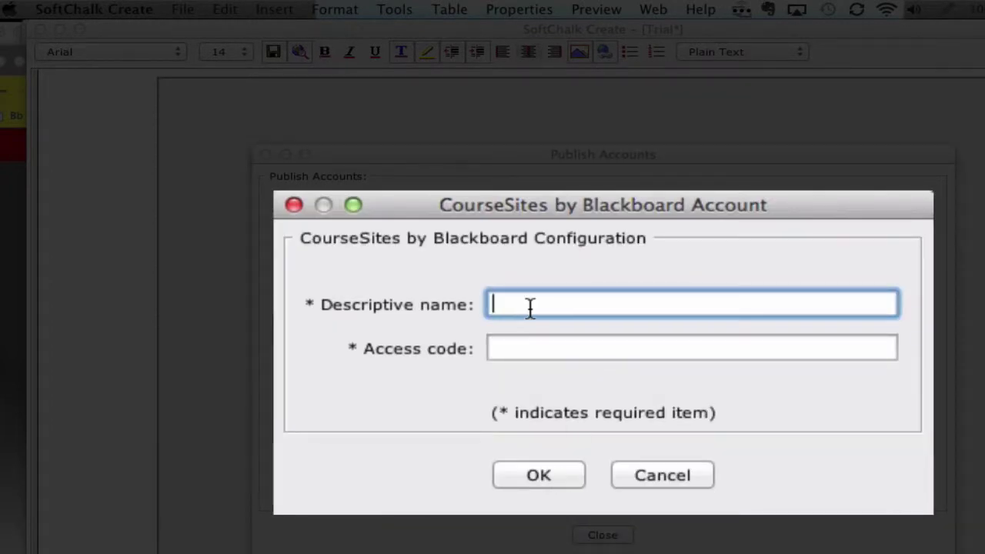
{"action": "type", "text": "Coursesite"}
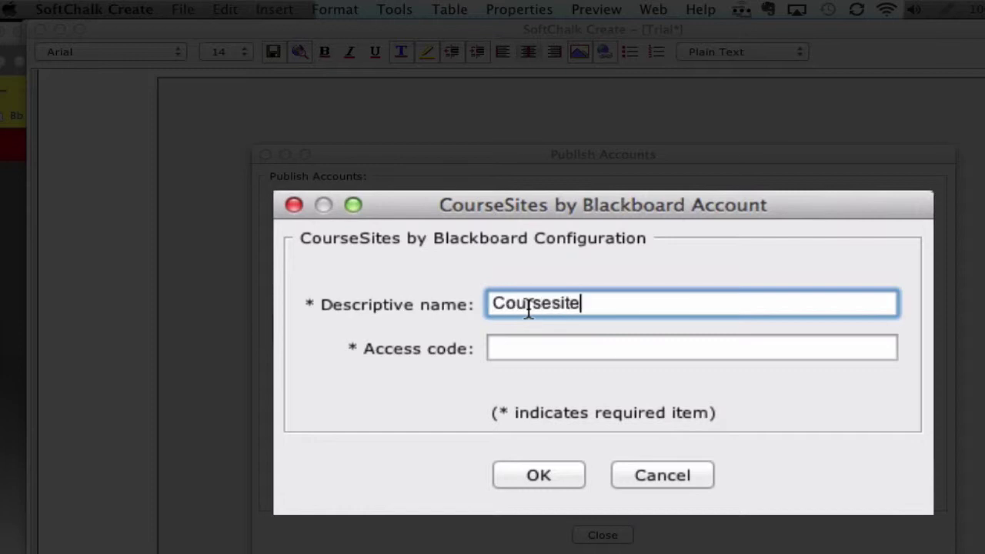
{"action": "type", "text": "s"}
Fill in the account's access code copied from the CourseSites page in Firefox, and save the new publish account
{"action": "left_click", "coordinate": [542, 356]}
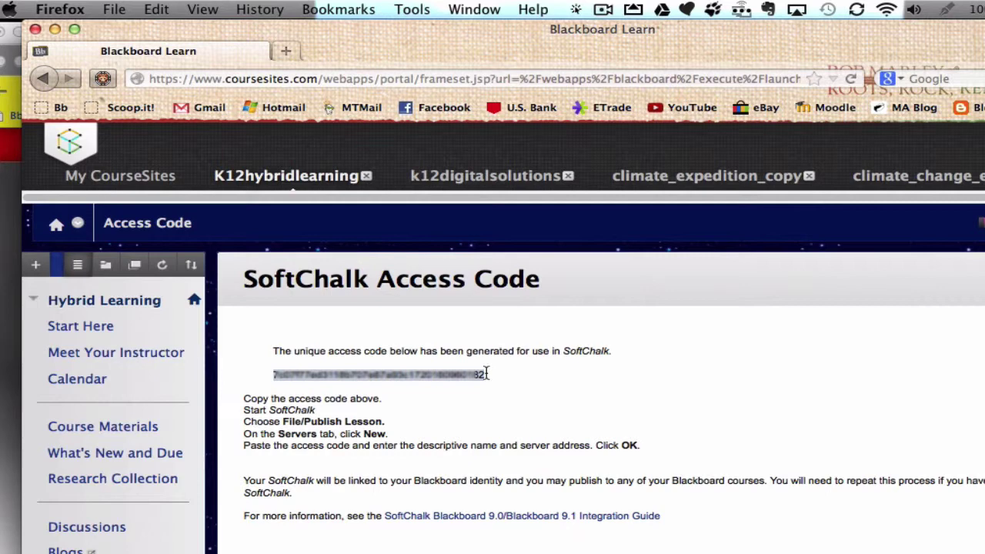
{"action": "left_click_drag", "start_coordinate": [490, 372], "coordinate": [264, 379]}
{"action": "key", "text": "super+Tab"}
{"action": "key", "text": "super+v"}
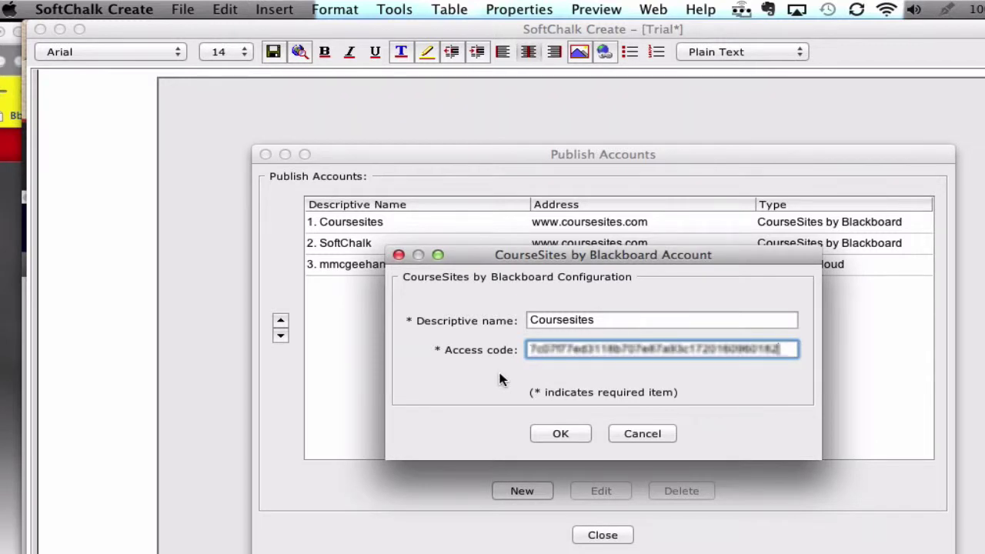
{"action": "left_click", "coordinate": [553, 431]}
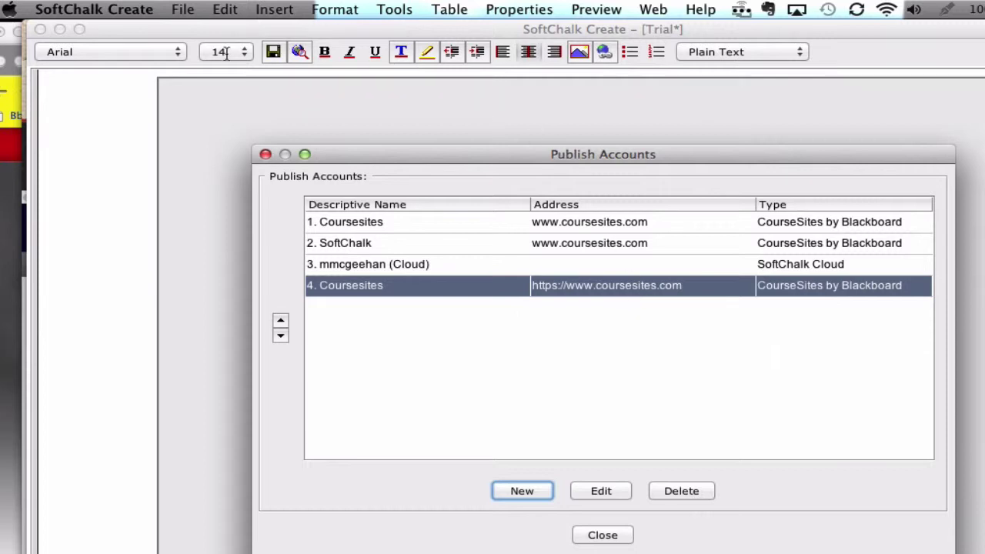
{"action": "left_click", "coordinate": [625, 535]}
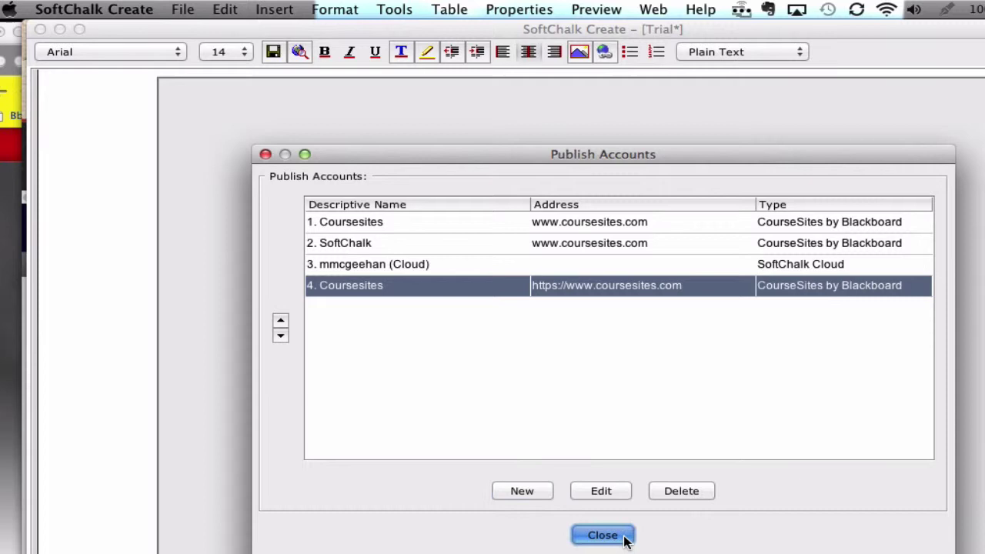
Start saving the lesson to the LMS and connect to the first Coursesites account
{"action": "left_click", "coordinate": [180, 9]}
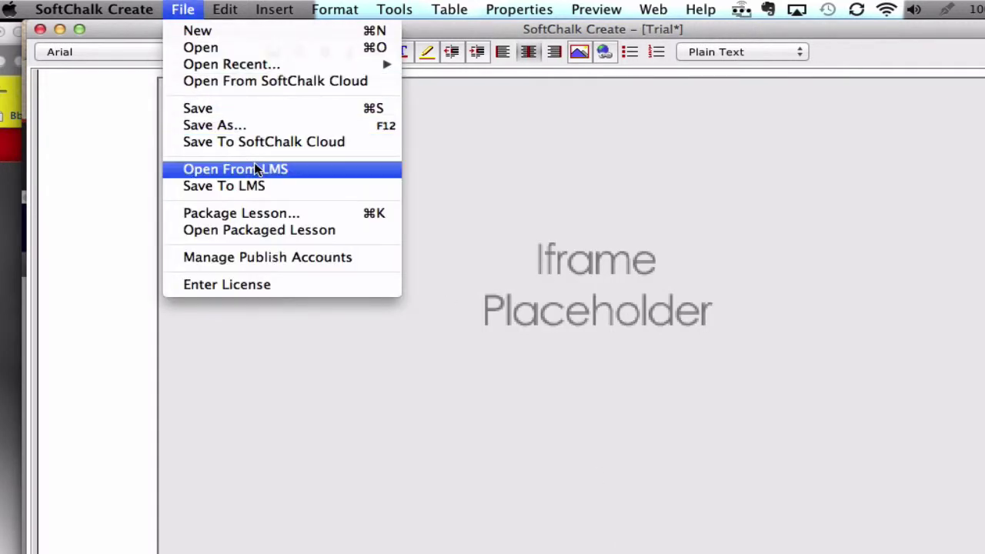
{"action": "left_click", "coordinate": [262, 187]}
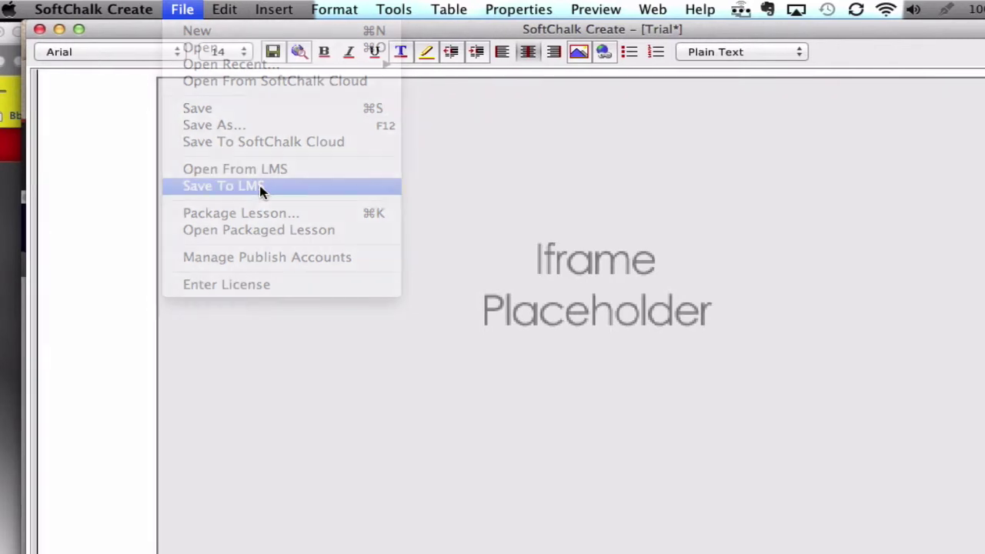
{"action": "left_click", "coordinate": [254, 196]}
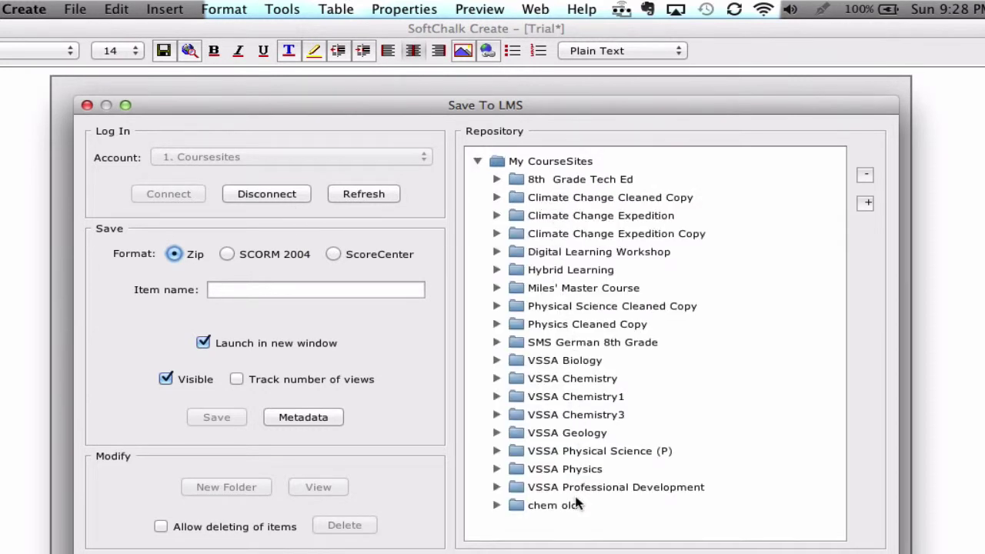
Select the Week Five folder under Hybrid Learning's Course Materials as the destination and set the save format to ScoreCenter
{"action": "left_click", "coordinate": [497, 270]}
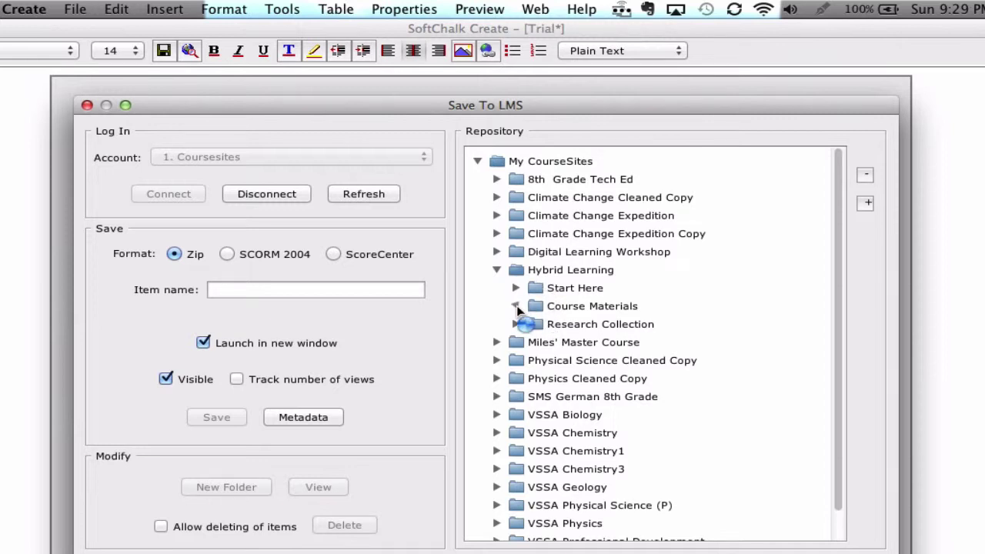
{"action": "double_click", "coordinate": [593, 309]}
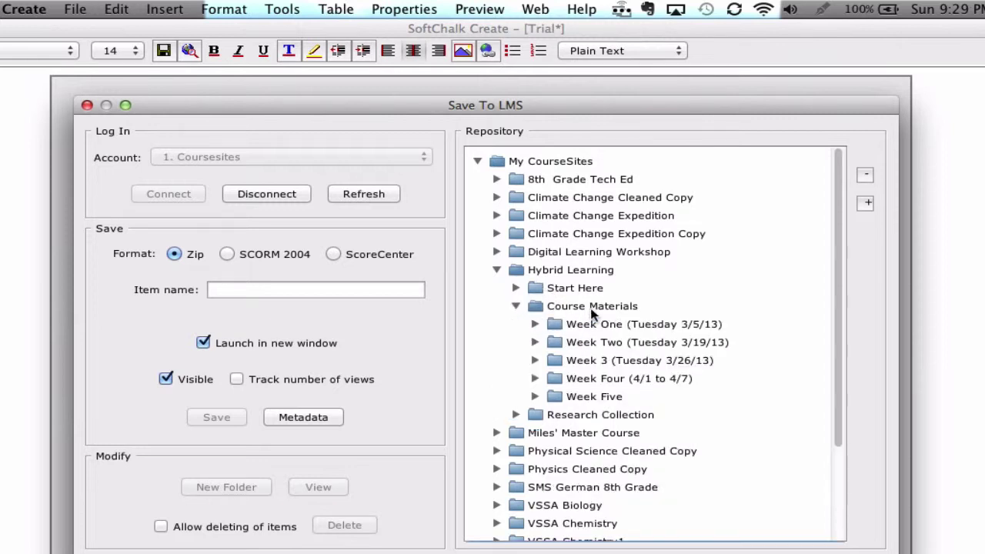
{"action": "left_click", "coordinate": [535, 396]}
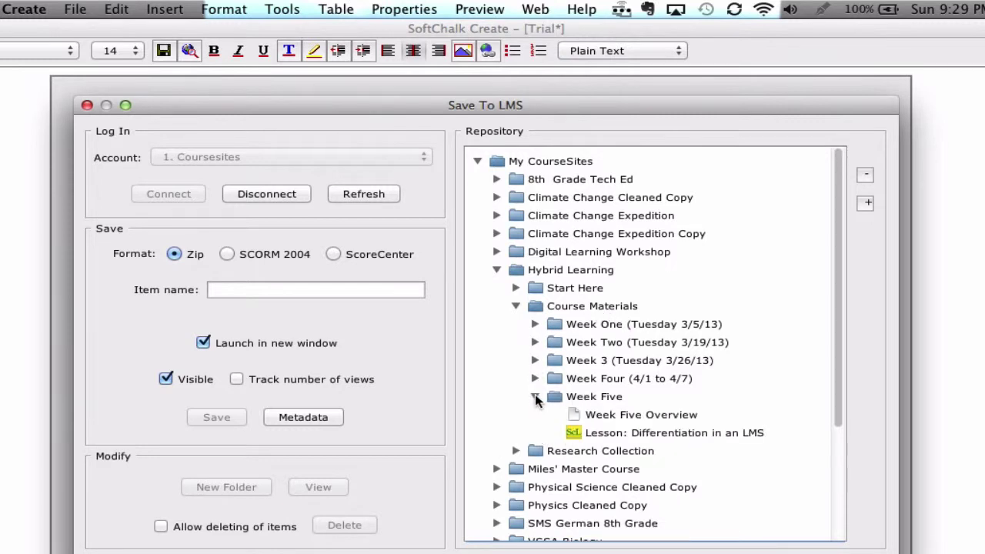
{"action": "left_click", "coordinate": [598, 397]}
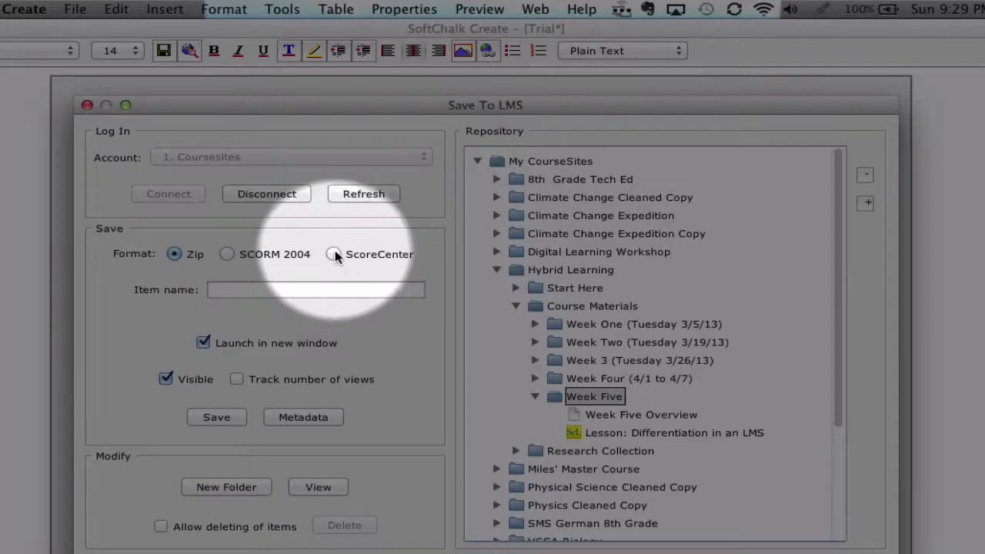
{"action": "left_click", "coordinate": [334, 254]}
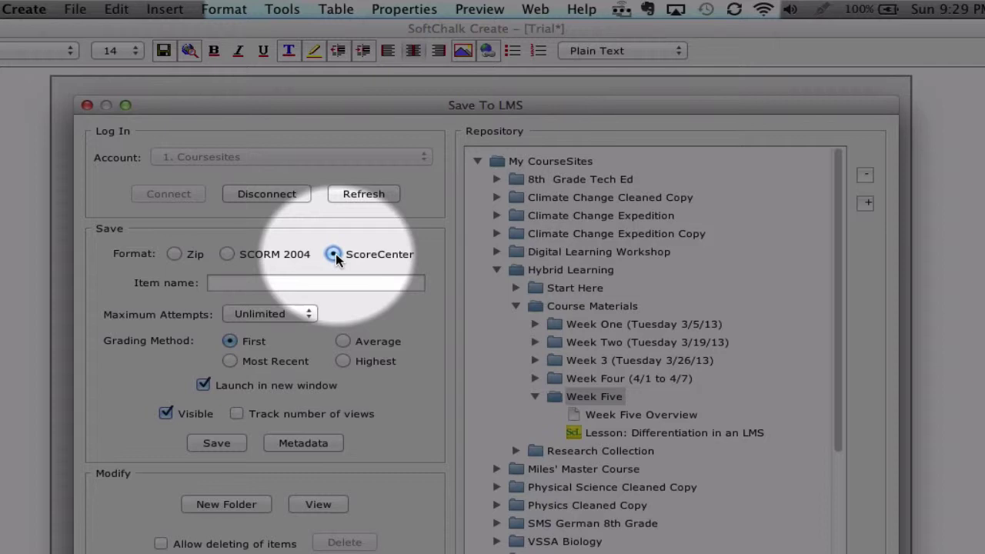
Name the LMS item Trial and enable tracking of its number of views
{"action": "left_click", "coordinate": [270, 281]}
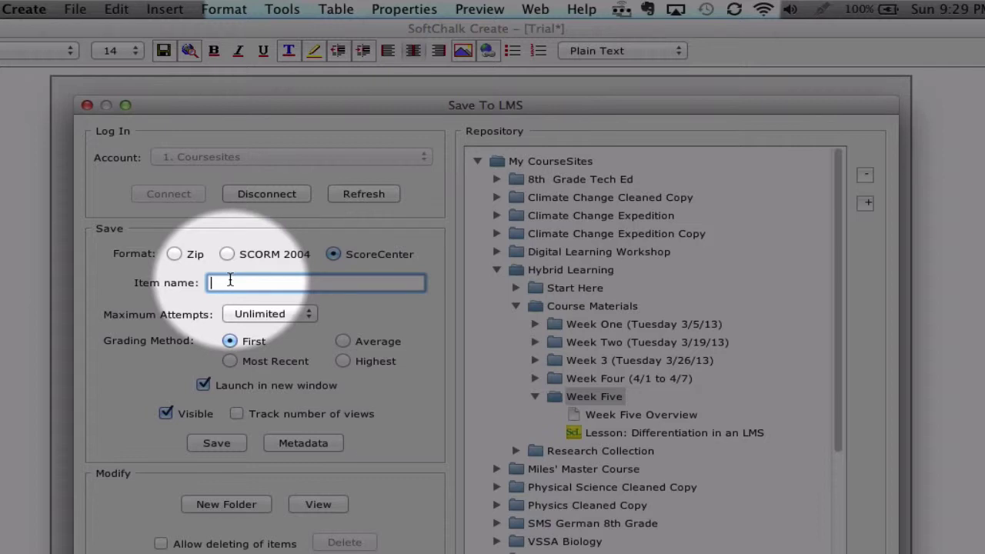
{"action": "type", "text": "Trial"}
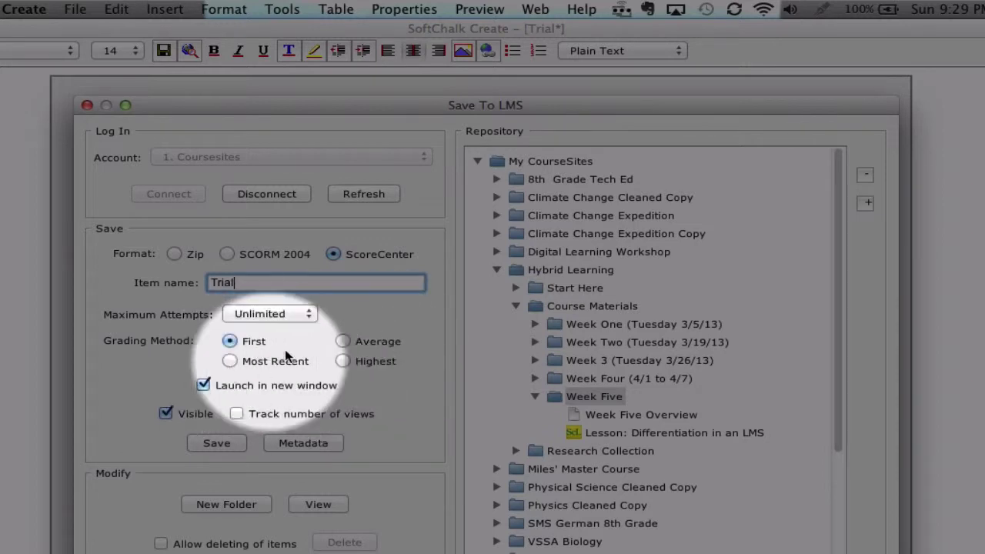
{"action": "left_click", "coordinate": [236, 413]}
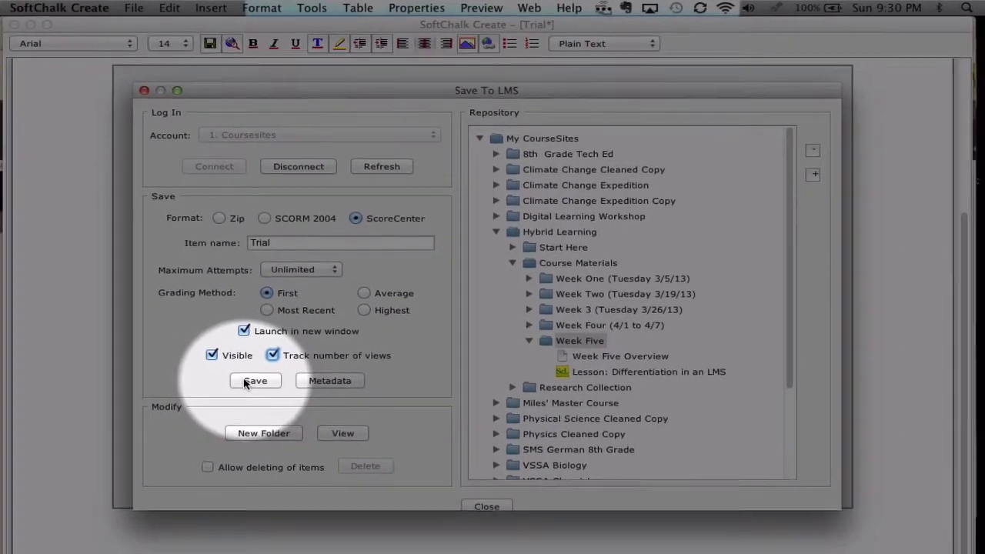
Switch to Firefox and open the Week Five folder in the Hybrid Learning course's Course Materials
{"action": "left_click", "coordinate": [971, 115]}
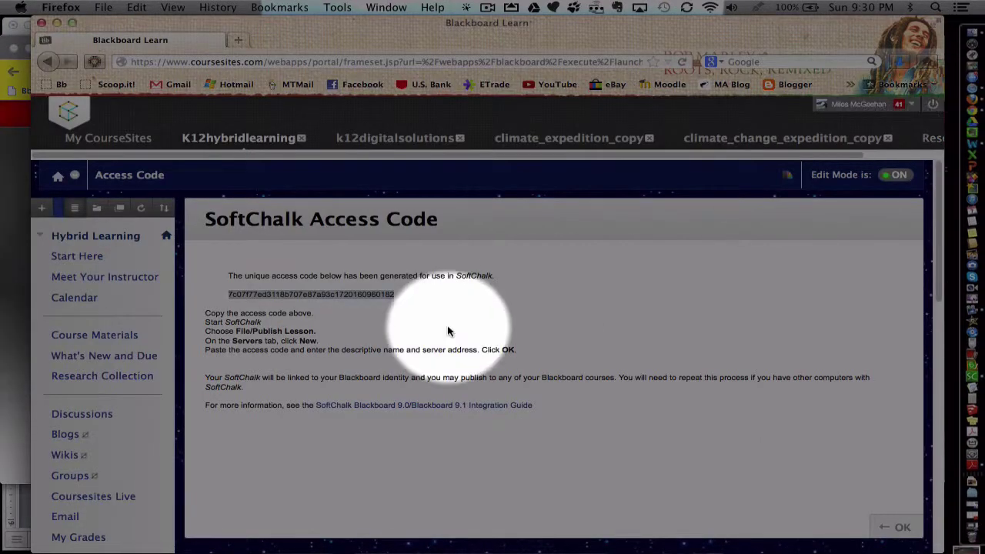
{"action": "left_click", "coordinate": [80, 339]}
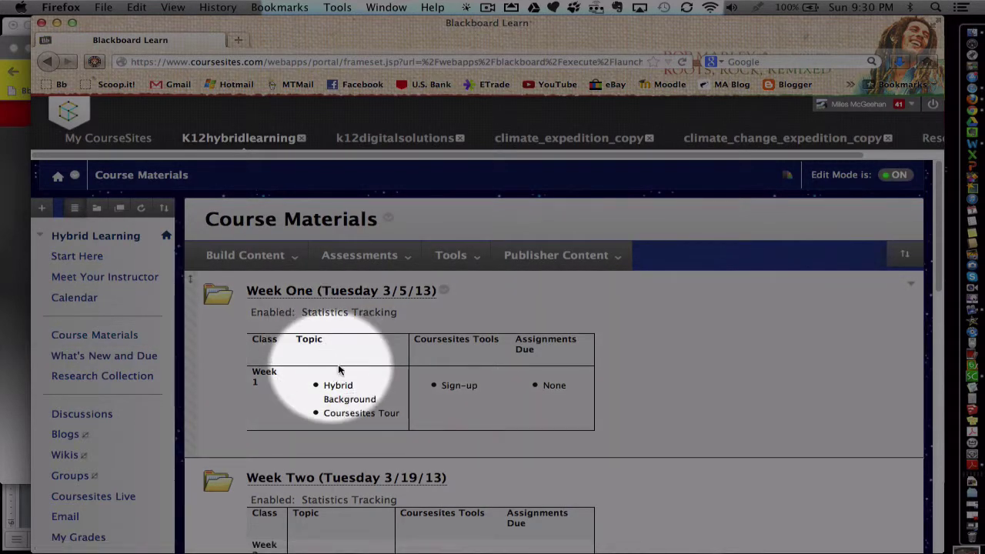
{"action": "scroll", "coordinate": [690, 377], "scroll_direction": "down", "scroll_amount": 5}
{"action": "scroll", "coordinate": [691, 377], "scroll_direction": "down", "scroll_amount": 10}
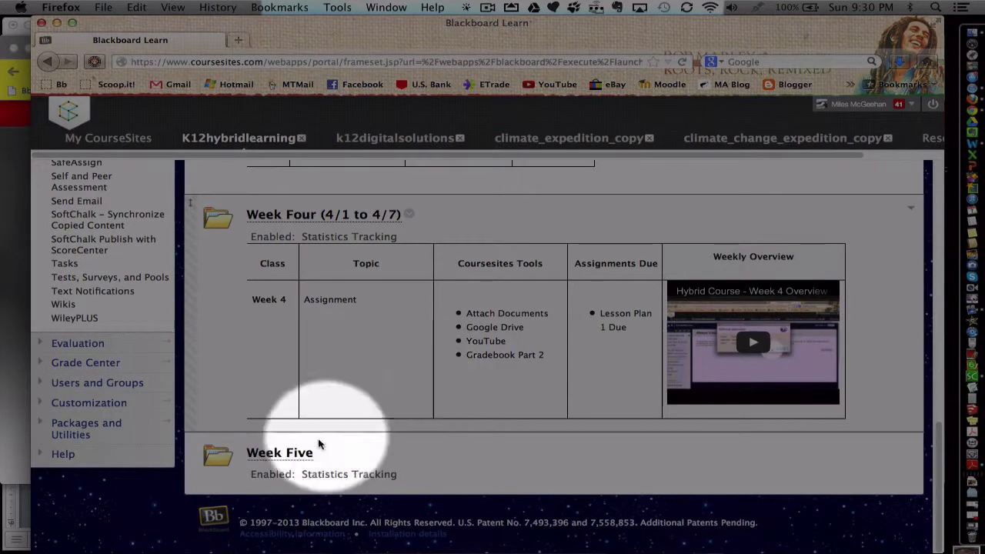
{"action": "left_click", "coordinate": [290, 454]}
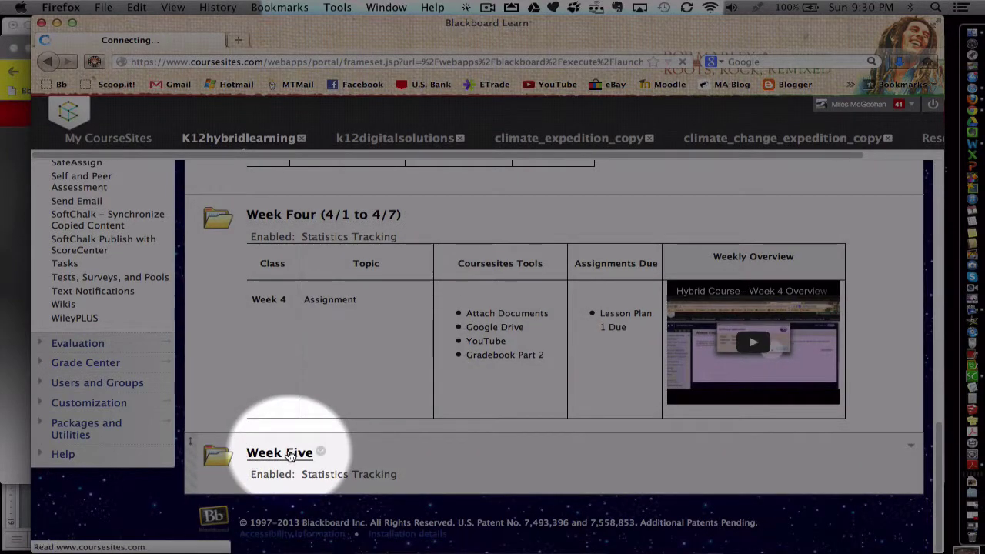
Open the lesson Differentiation in an LMS, start a new ScoreCenter attempt and continue past the instructions
{"action": "scroll", "coordinate": [327, 402], "scroll_direction": "down", "scroll_amount": 10}
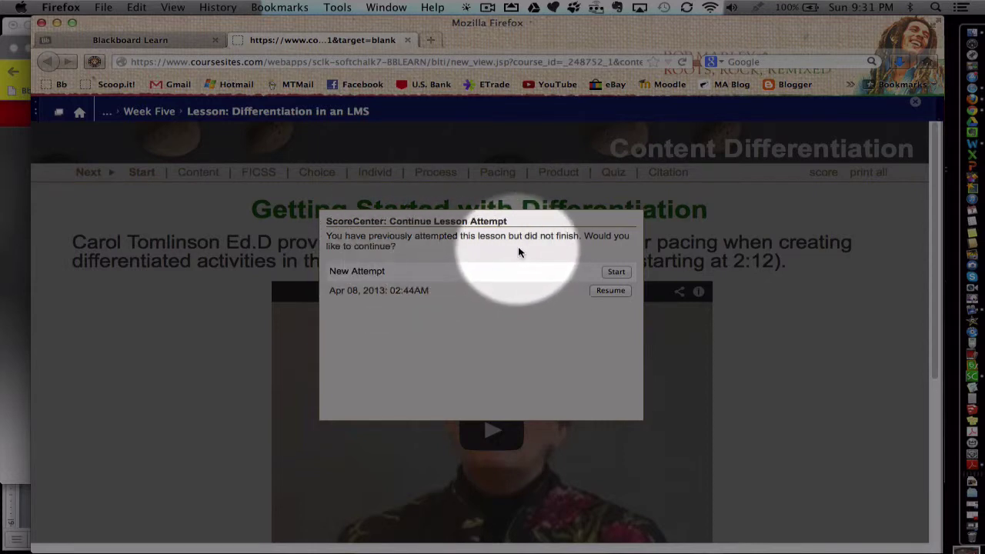
{"action": "left_click", "coordinate": [616, 273]}
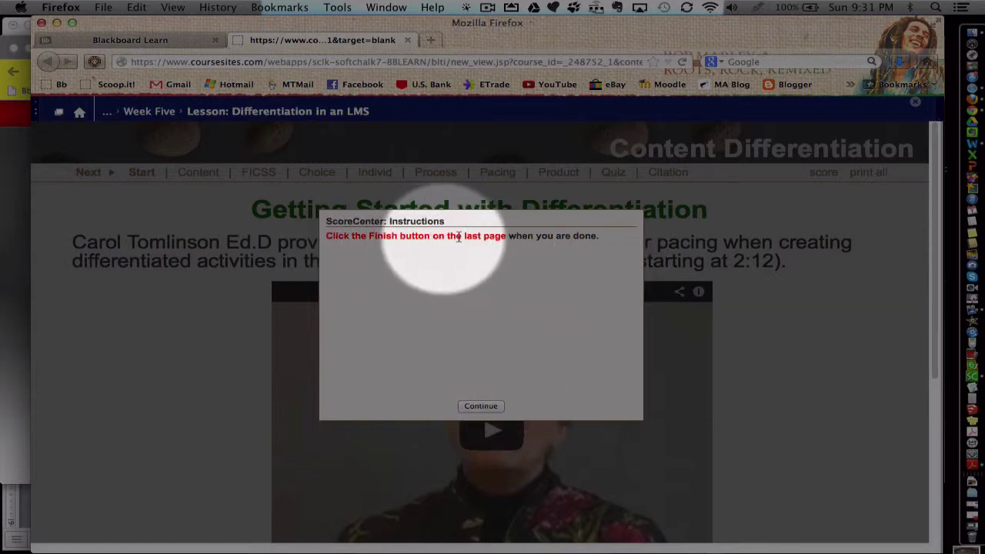
{"action": "left_click", "coordinate": [483, 406]}
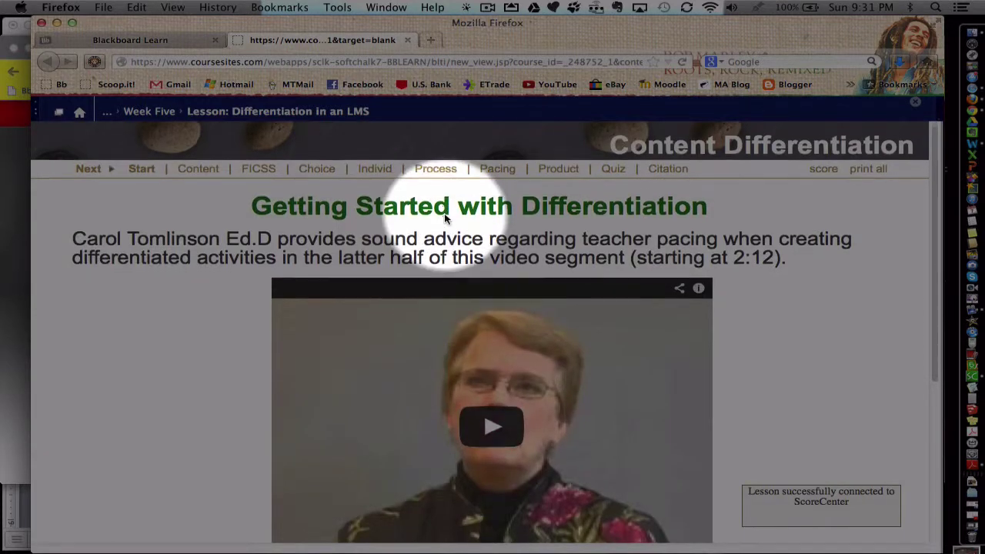
Look through the lesson's Start and Content pages and advance to the FICSS page
{"action": "scroll", "coordinate": [443, 215], "scroll_direction": "down", "scroll_amount": 1}
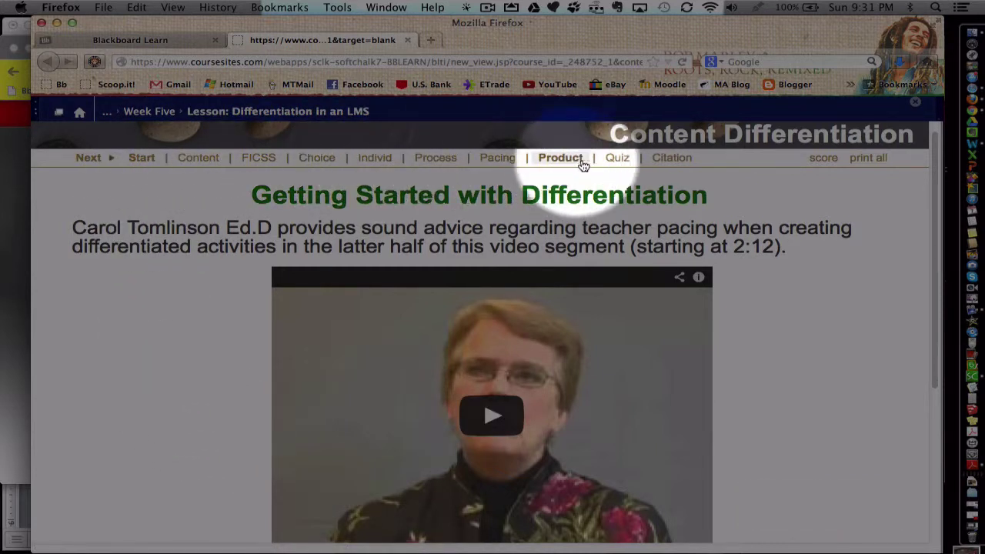
{"action": "left_click", "coordinate": [92, 160]}
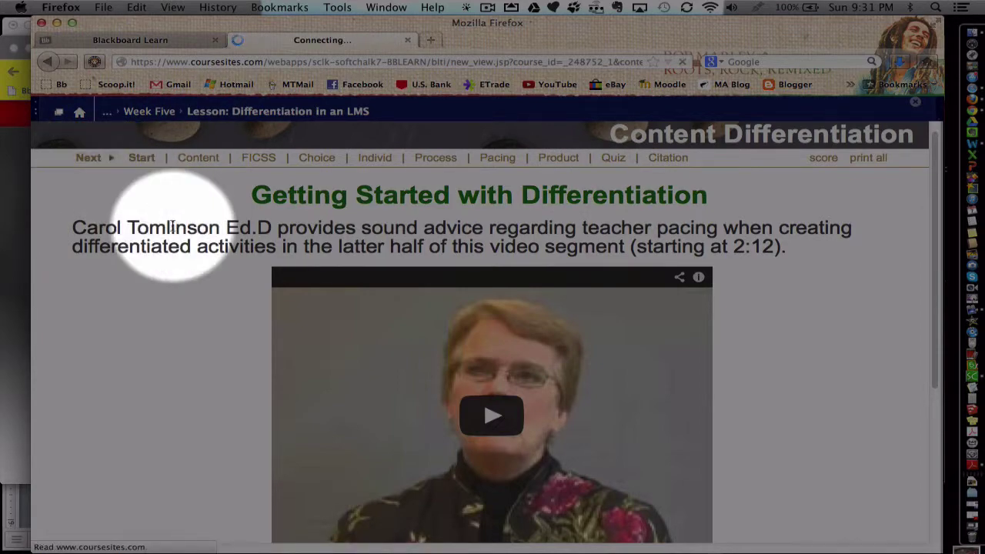
{"action": "scroll", "coordinate": [173, 229], "scroll_direction": "down", "scroll_amount": 1}
{"action": "scroll", "coordinate": [173, 229], "scroll_direction": "down", "scroll_amount": 3}
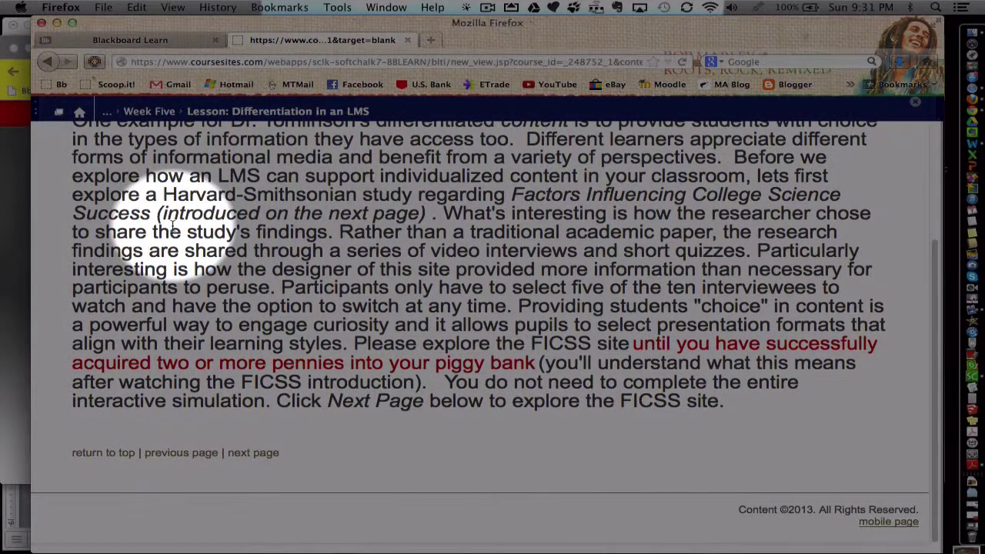
{"action": "scroll", "coordinate": [173, 229], "scroll_direction": "up", "scroll_amount": 4}
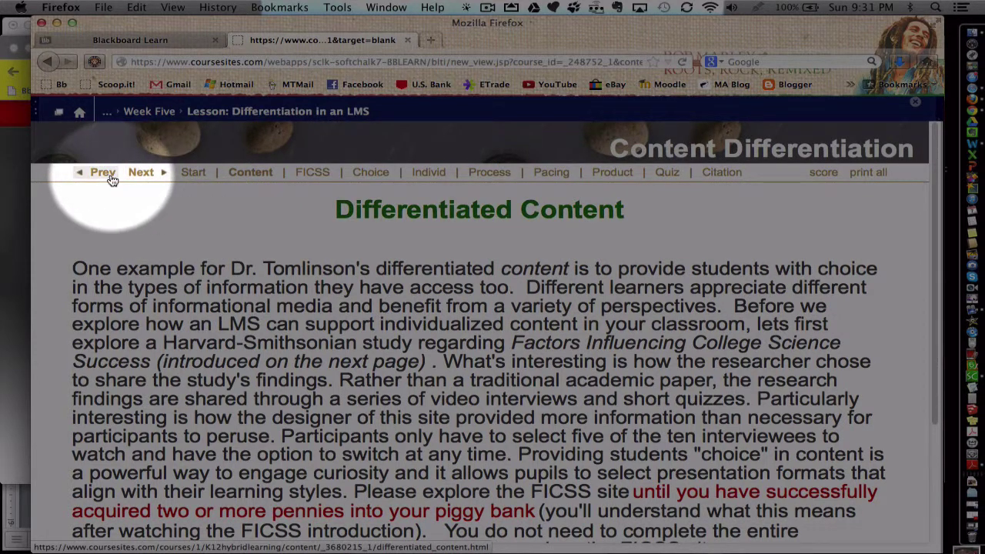
{"action": "scroll", "coordinate": [112, 179], "scroll_direction": "down", "scroll_amount": 4}
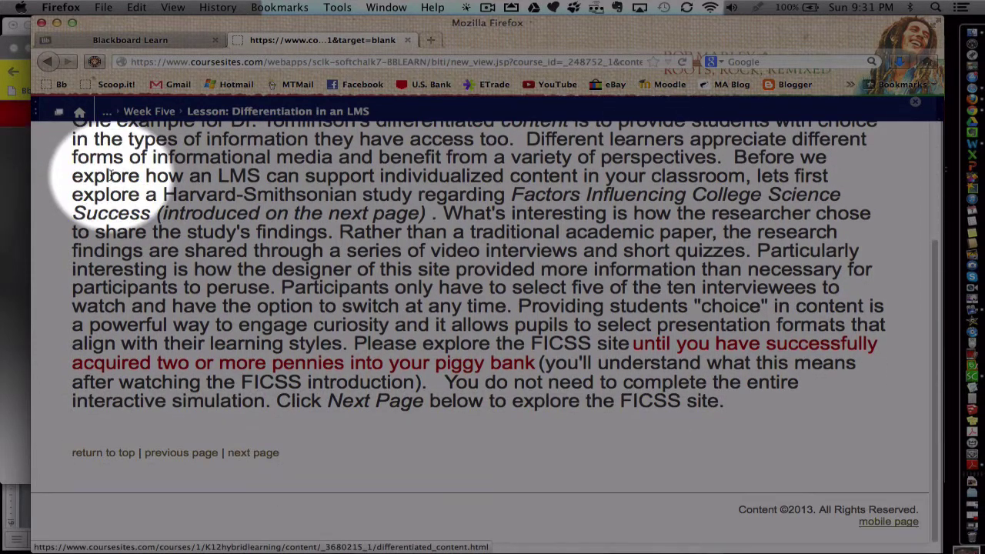
{"action": "left_click", "coordinate": [256, 457]}
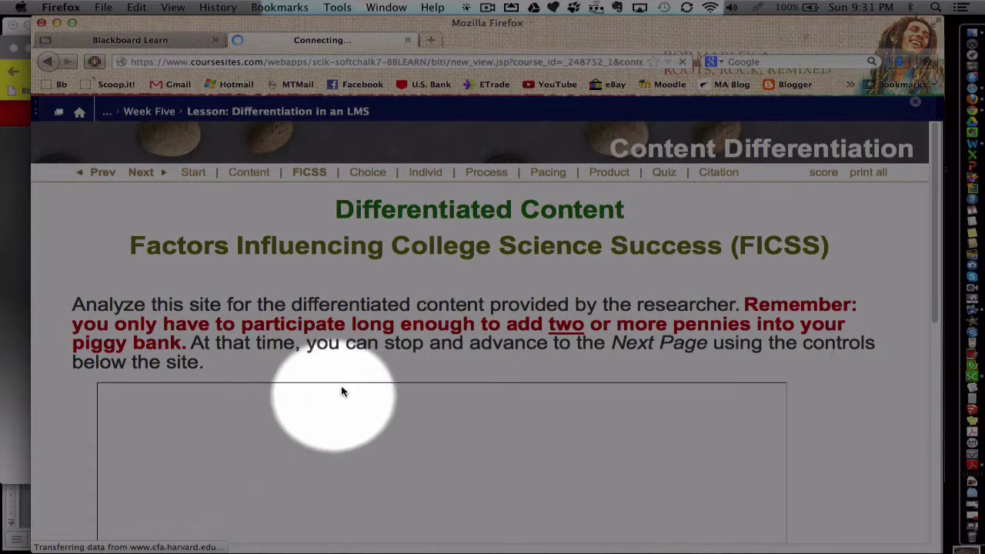